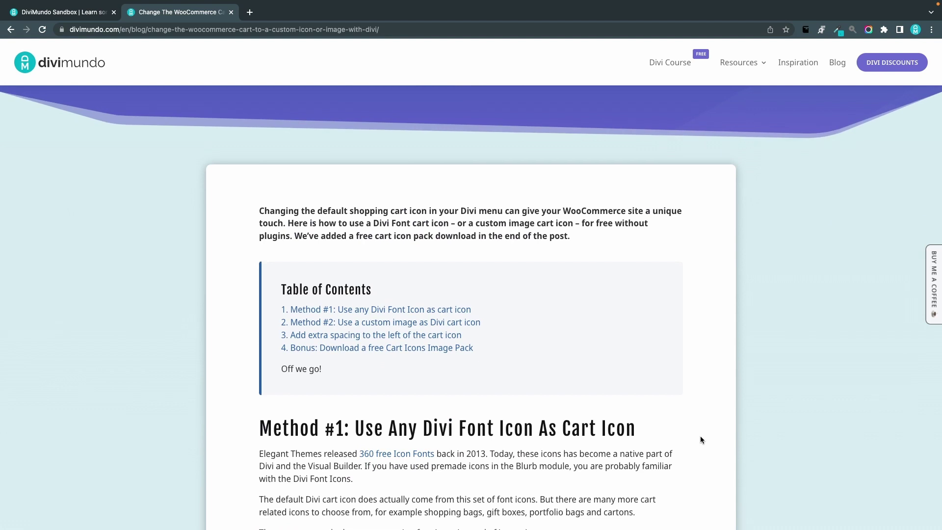
# - Review the article's font icon method, its step-by-step instructions and the nine example cart icons with their CSS snippets
pyautogui.scroll(-6, 700, 436)
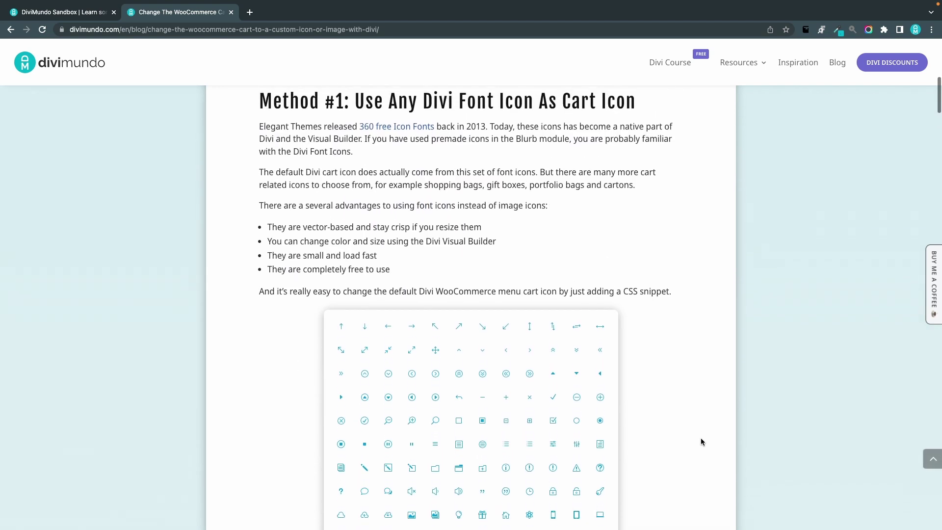
pyautogui.scroll(1, 701, 437)
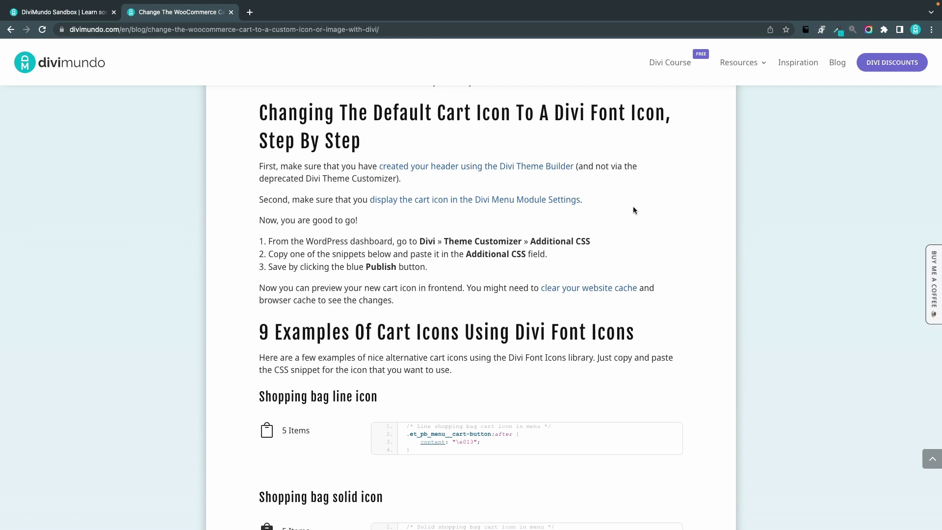
pyautogui.scroll(-3, 871, 346)
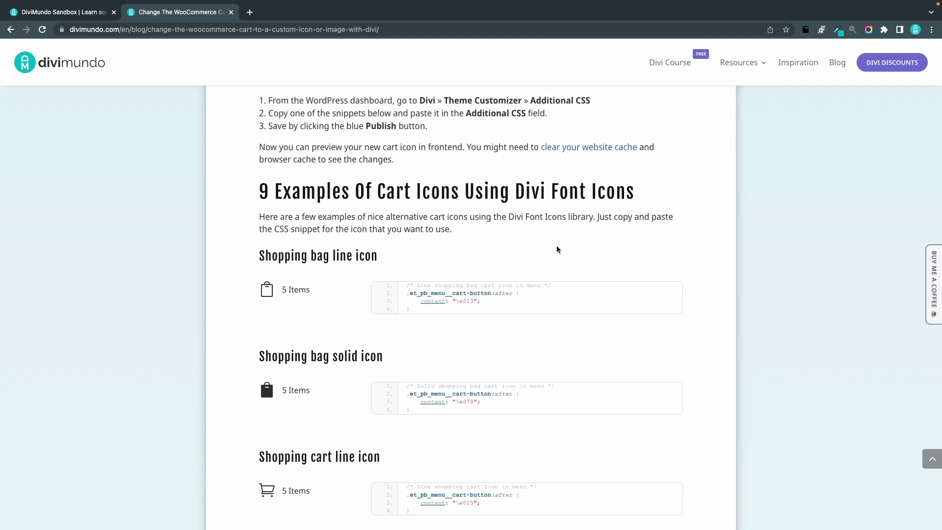
pyautogui.scroll(-2, 563, 252)
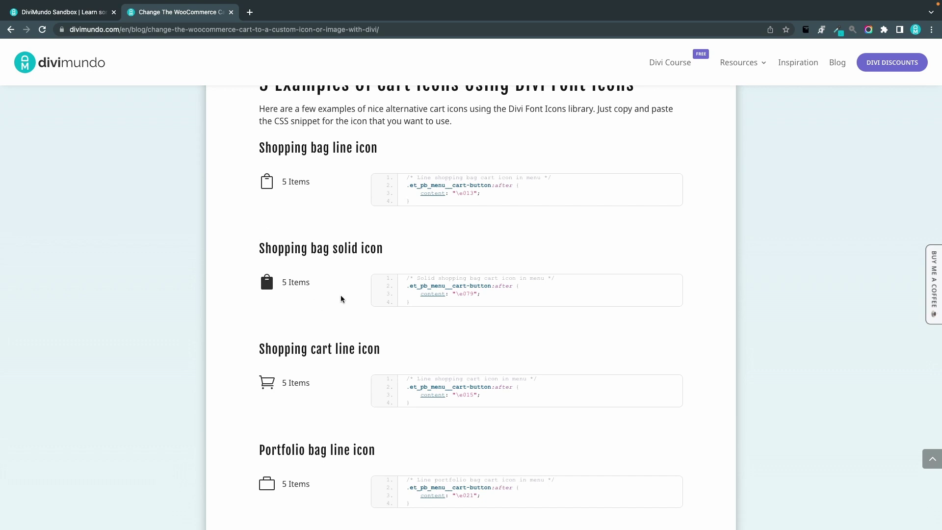
pyautogui.scroll(-3, 346, 300)
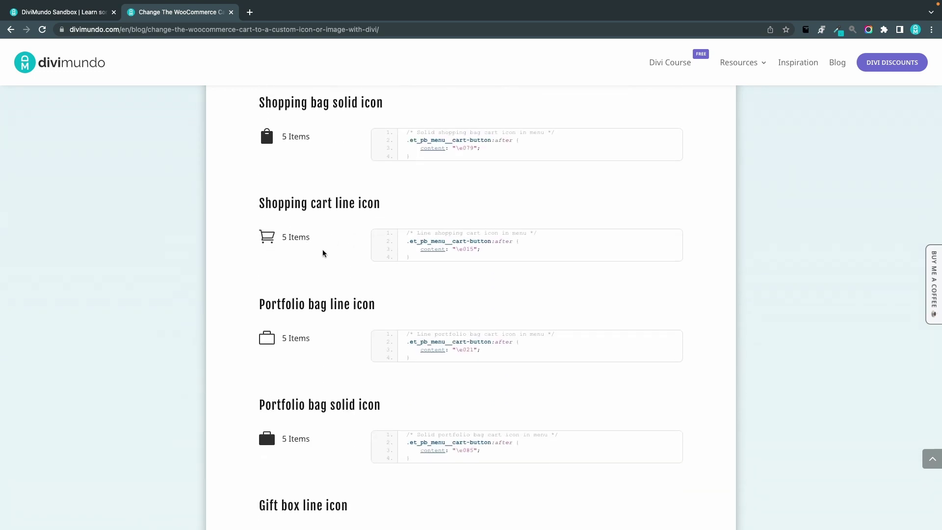
pyautogui.scroll(-3, 323, 253)
pyautogui.scroll(-3, 319, 312)
pyautogui.scroll(-2, 344, 319)
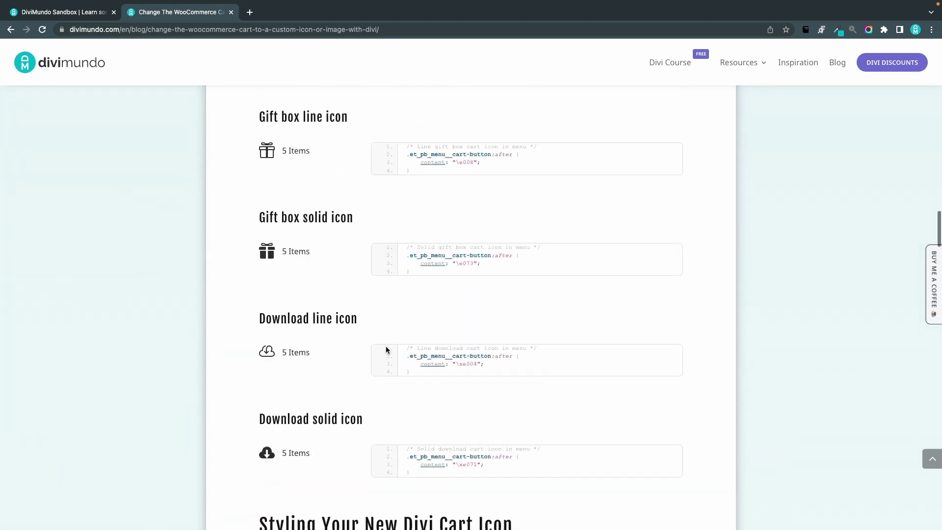
pyautogui.scroll(-1, 386, 349)
pyautogui.scroll(1, 261, 326)
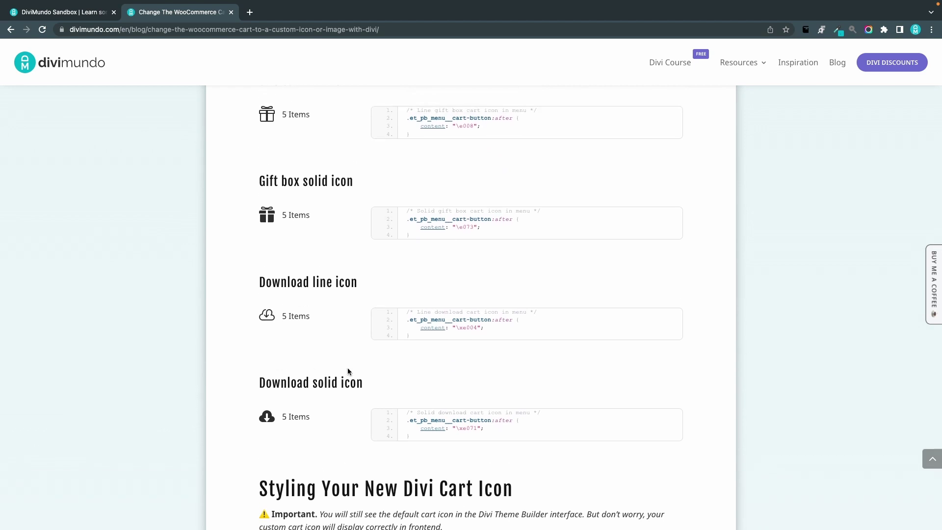
pyautogui.scroll(8, 348, 372)
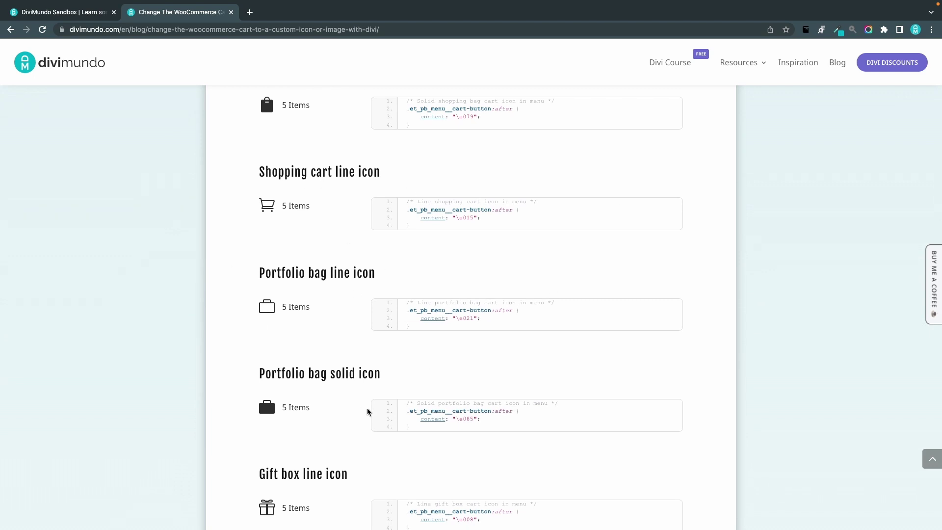
pyautogui.scroll(5, 351, 399)
pyautogui.scroll(1, 352, 406)
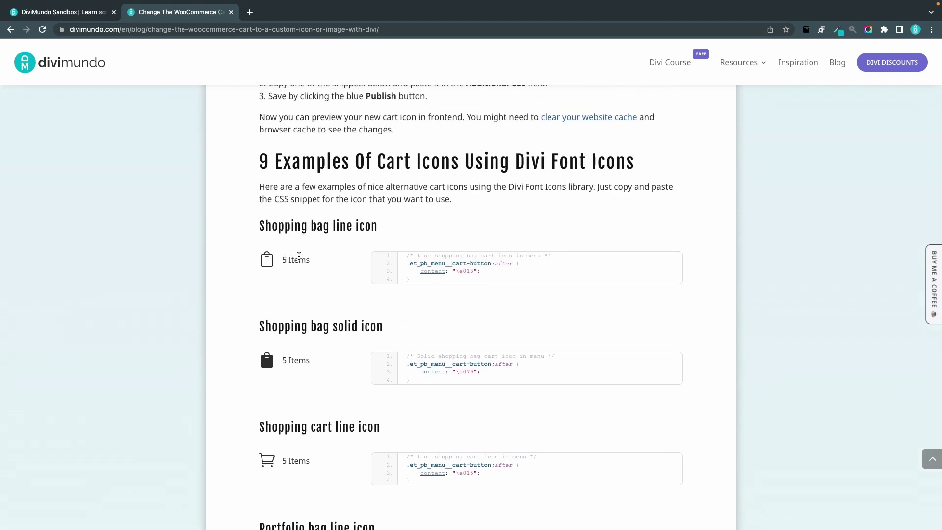
# - Copy the CSS snippet for the shopping bag line icon and switch to the DiviMundo Sandbox site
pyautogui.moveTo(572, 261)
pyautogui.click(641, 265)
pyautogui.click(69, 13)
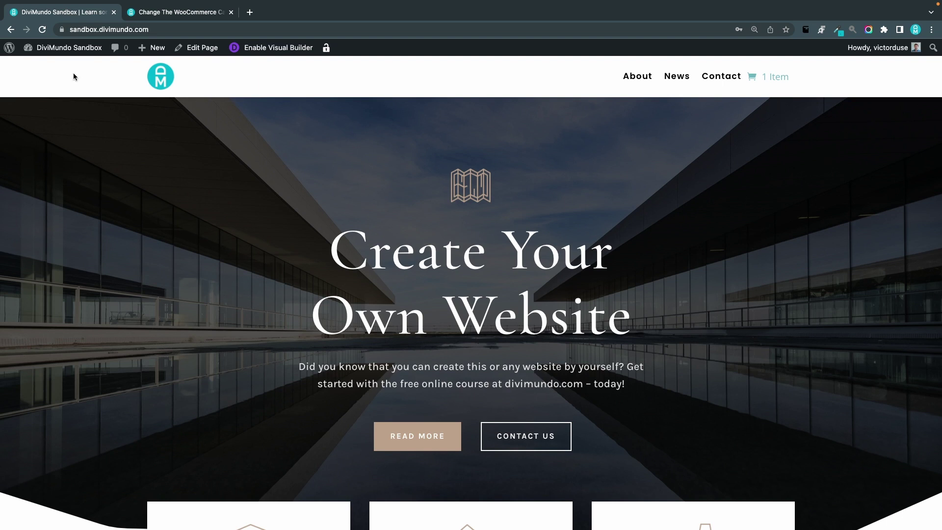
# - Open Additional CSS in Divi's Theme Customizer from the dashboard and paste the line shopping bag snippet with content "\e013"
pyautogui.moveTo(69, 47)
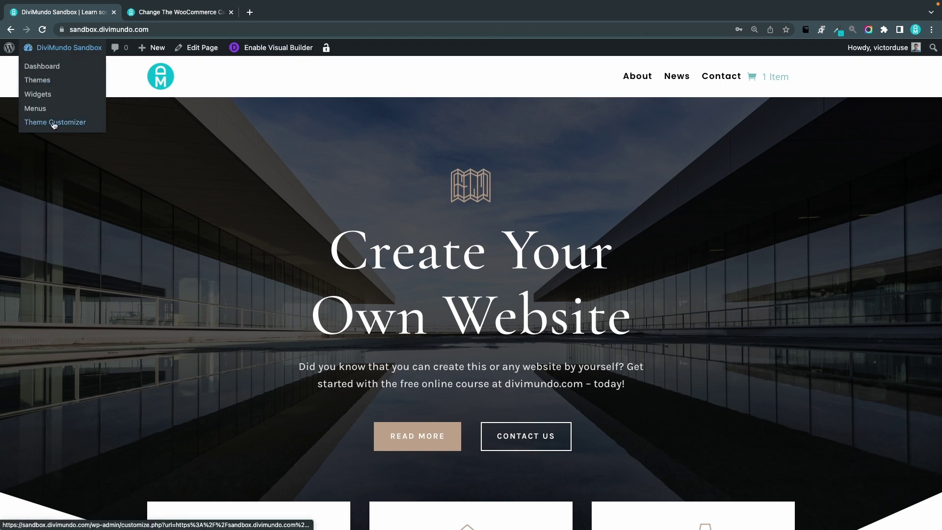
pyautogui.click(59, 53)
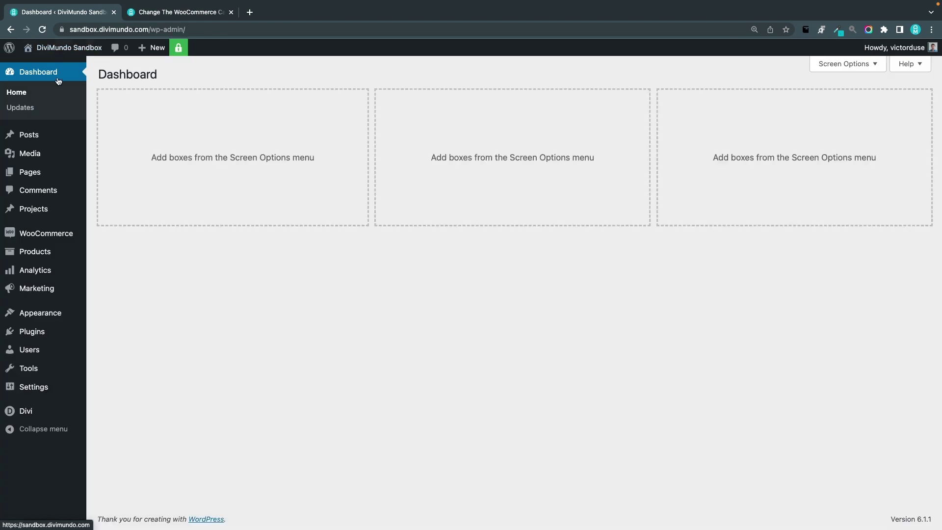
pyautogui.moveTo(37, 419)
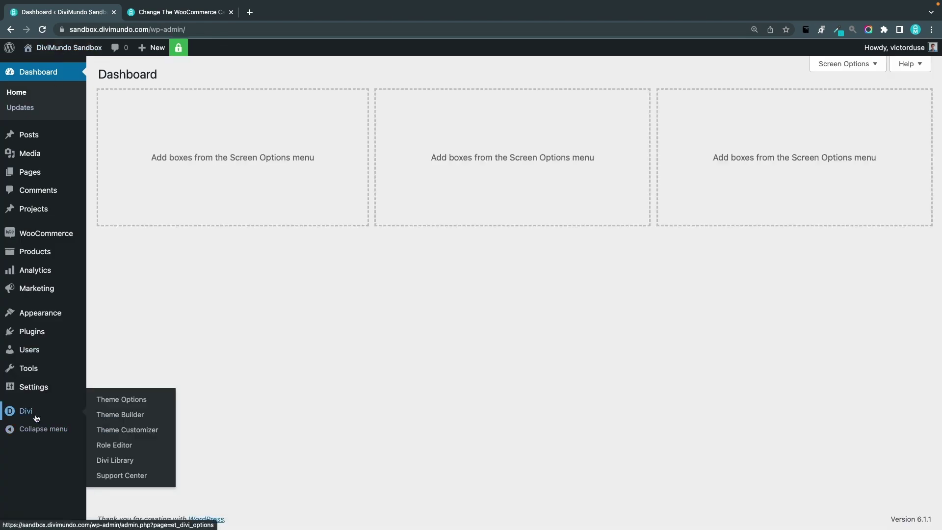
pyautogui.click(122, 431)
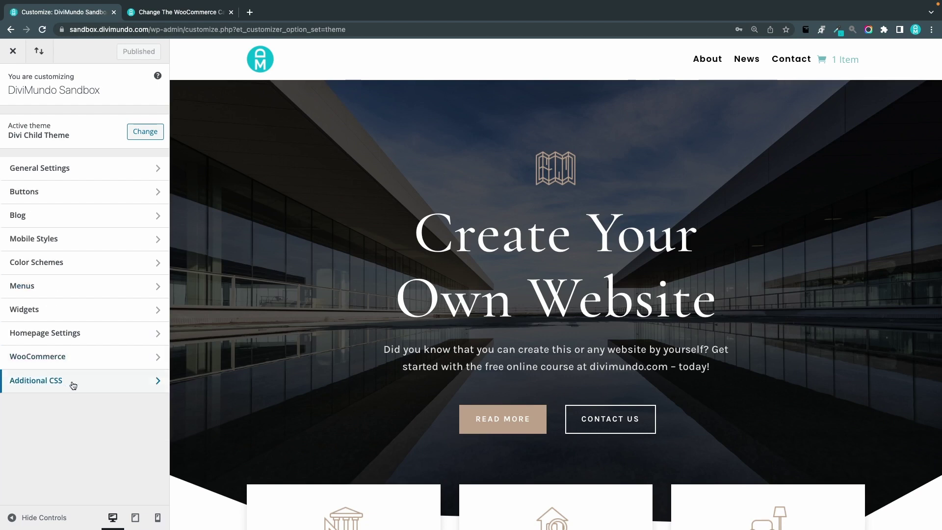
pyautogui.click(73, 383)
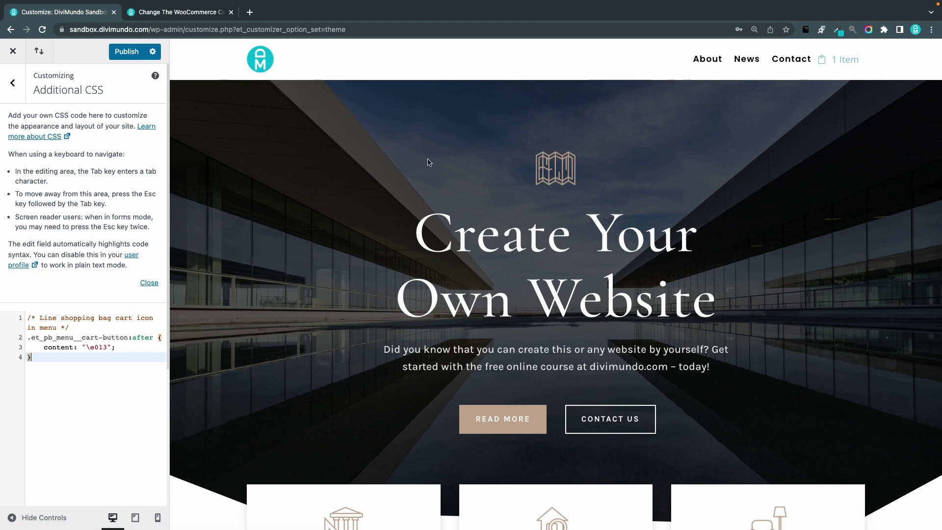
# - Publish the Additional CSS change and check the cart icon in the site preview
pyautogui.click(263, 66)
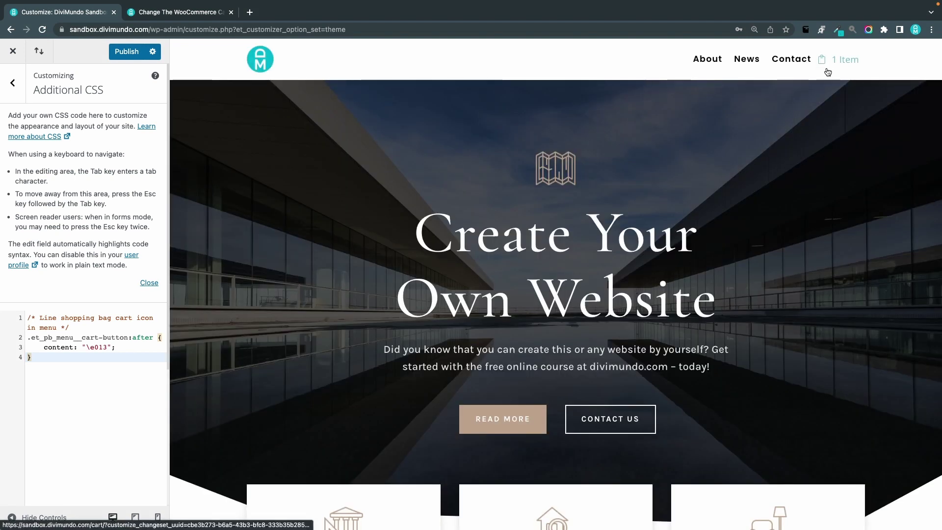
pyautogui.click(136, 59)
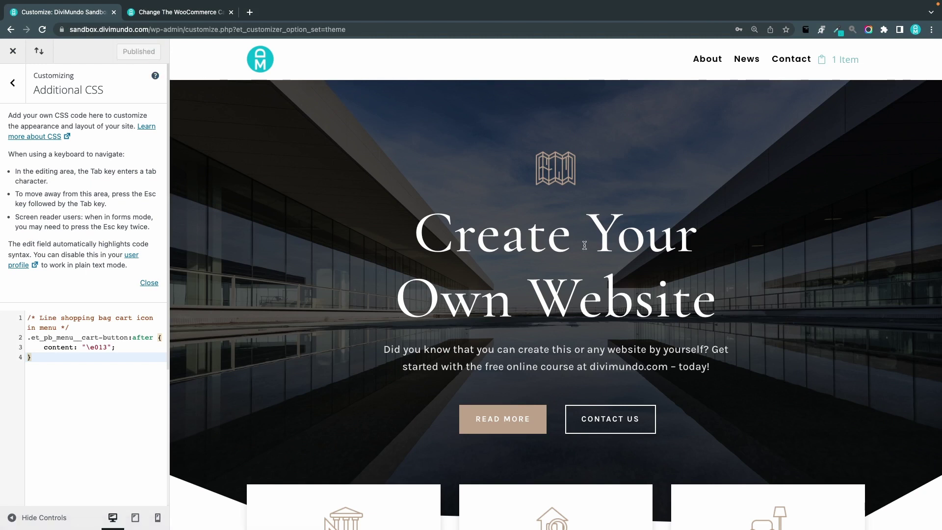
pyautogui.scroll(-1, 594, 246)
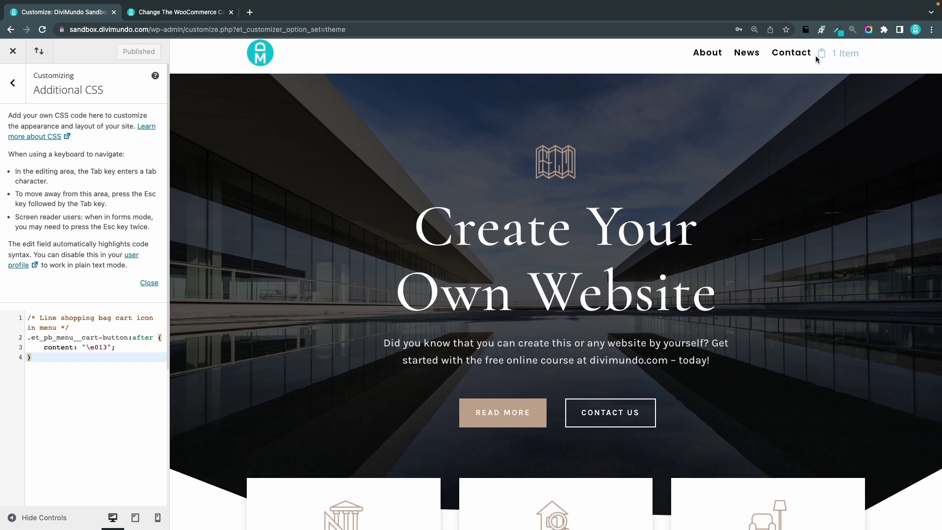
pyautogui.scroll(1, 785, 185)
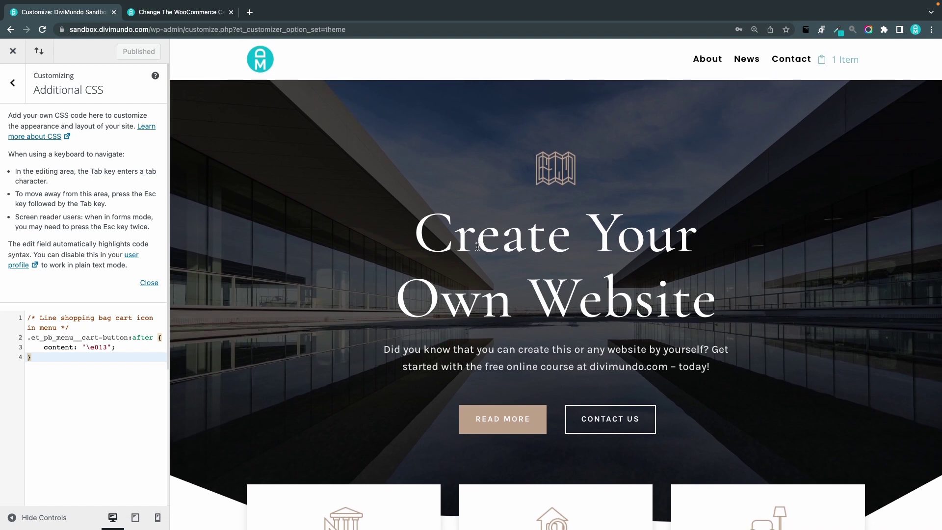
# - Leave the customizer and open the Default Website Template's Global Header for editing in the Divi Theme Builder
pyautogui.click(13, 55)
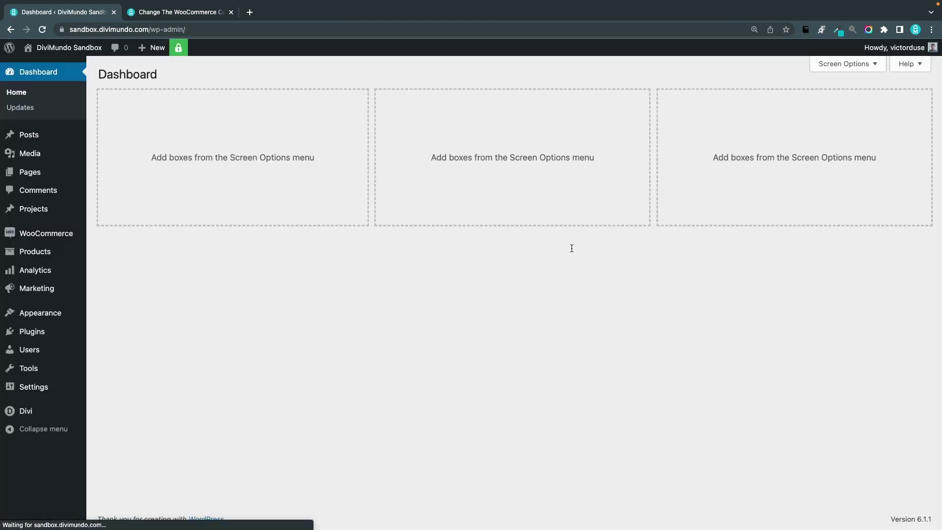
pyautogui.moveTo(67, 414)
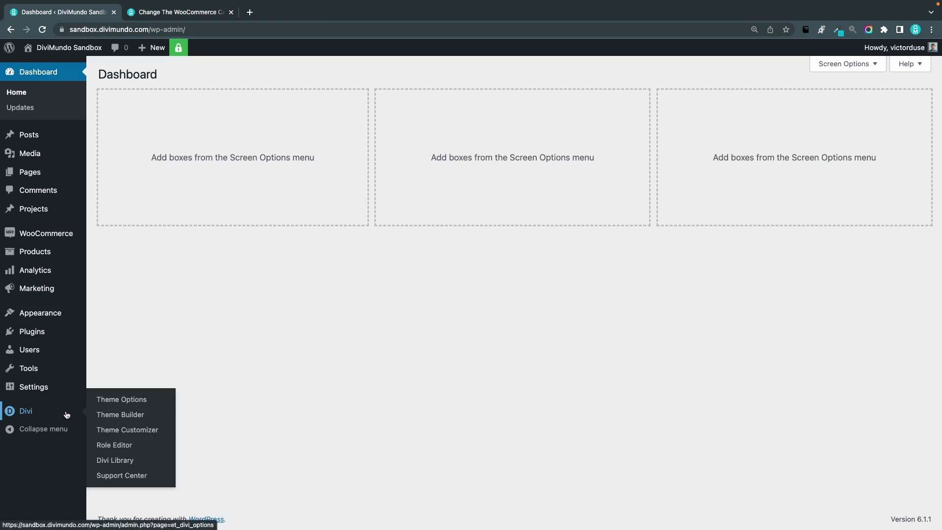
pyautogui.click(138, 415)
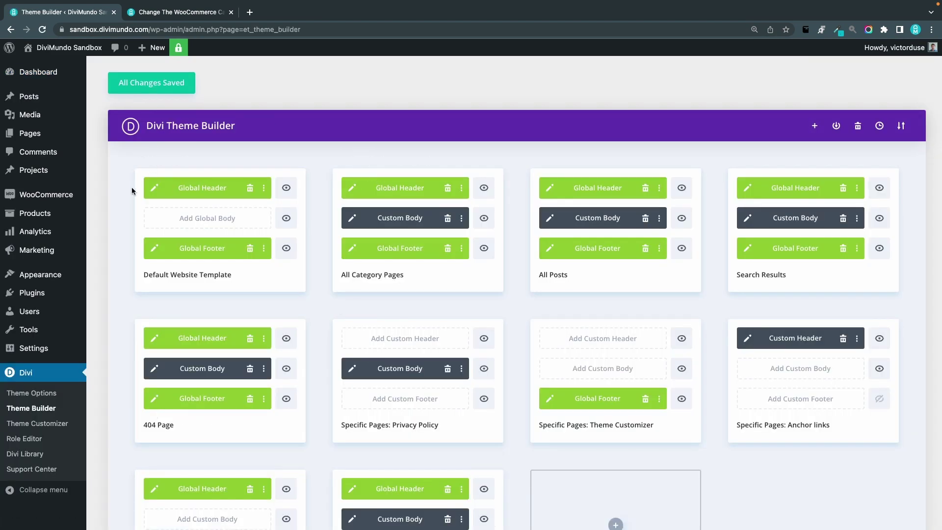
pyautogui.click(152, 191)
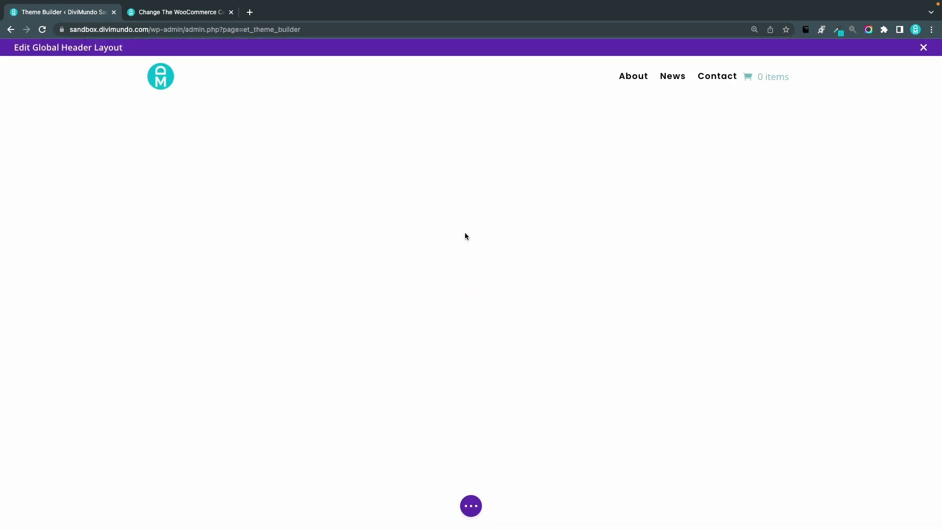
# - Open the header menu module's settings and dock them beside the layout preview
pyautogui.moveTo(559, 74)
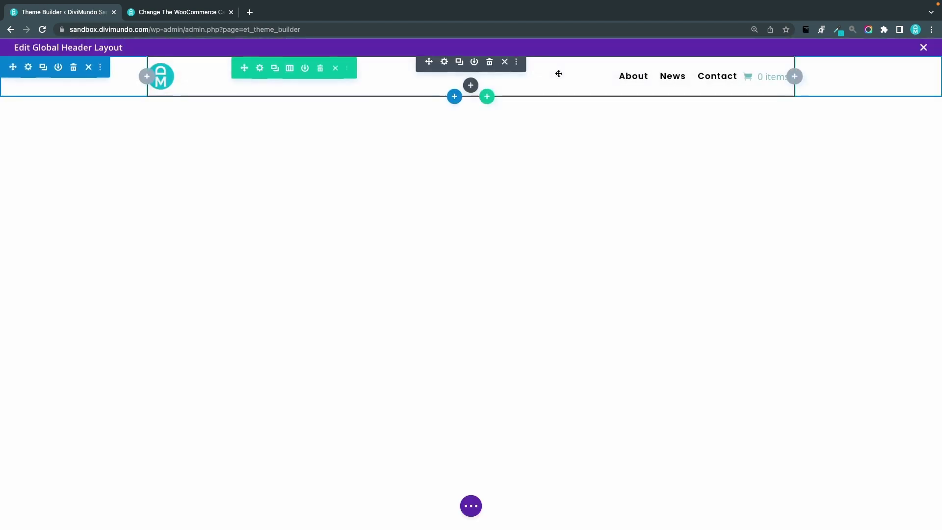
pyautogui.click(445, 62)
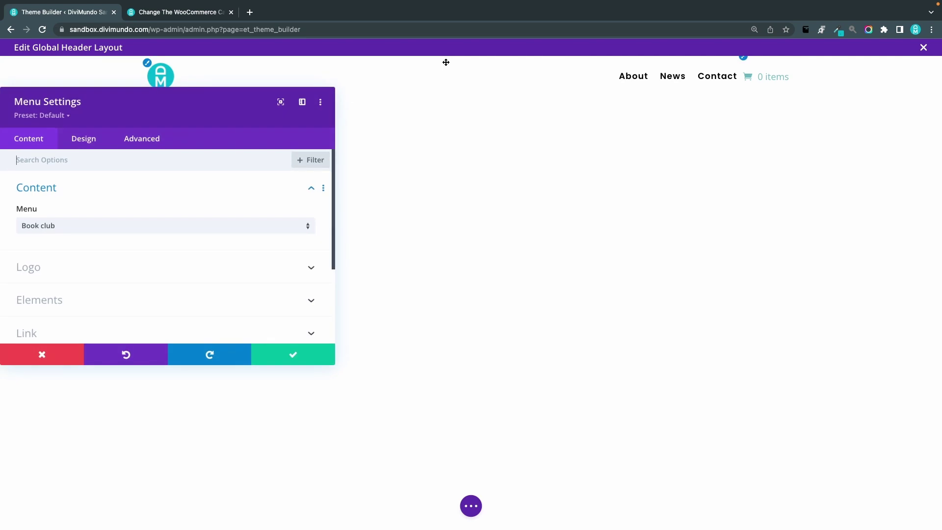
pyautogui.click(303, 102)
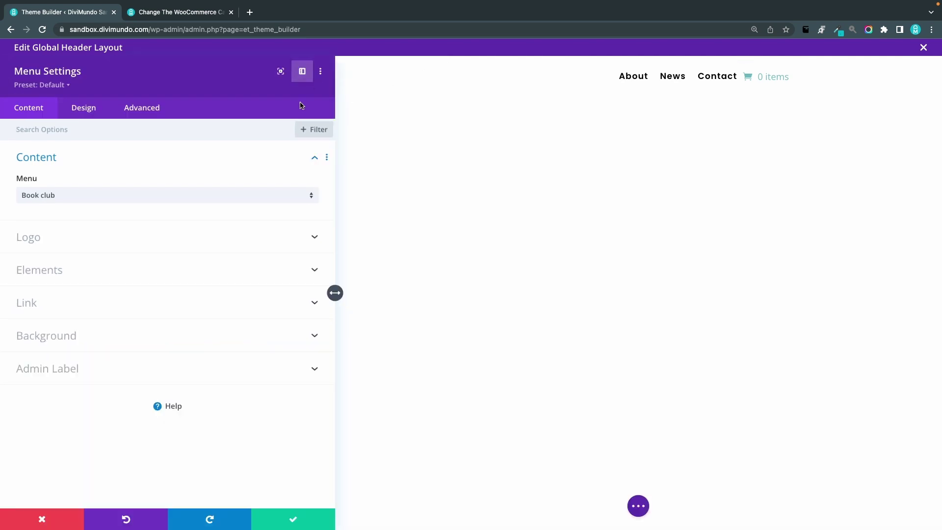
# - Set the menu module's Shopping Cart Icon Color to #333333 in its icon design options
pyautogui.click(97, 113)
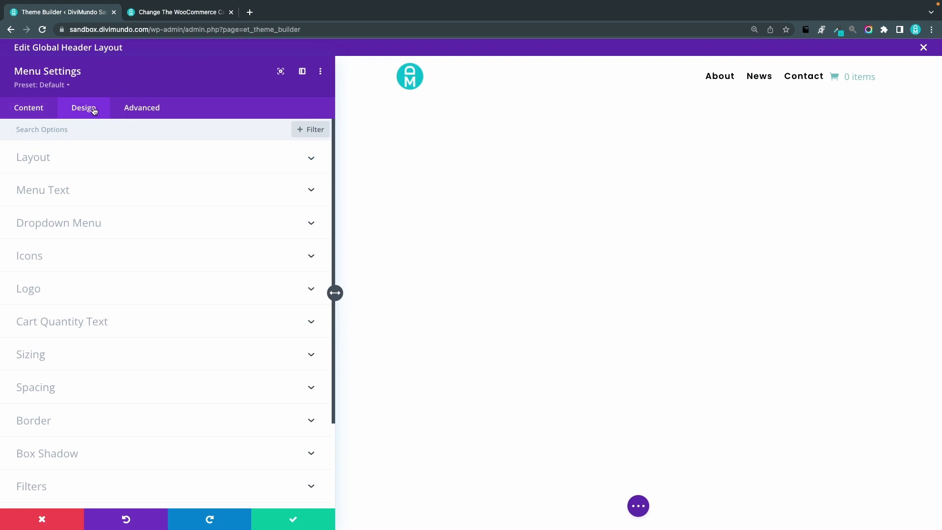
pyautogui.click(52, 257)
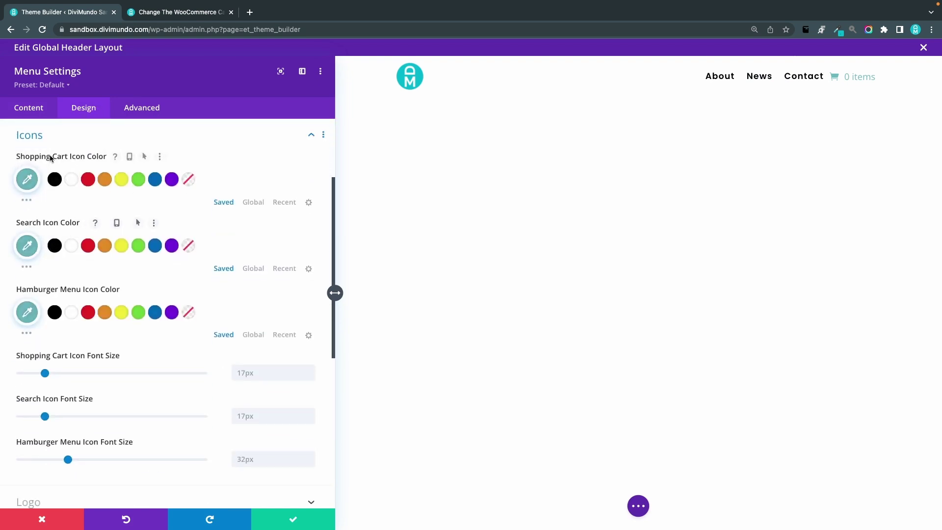
pyautogui.click(27, 180)
pyautogui.doubleClick(44, 179)
pyautogui.write('333333')
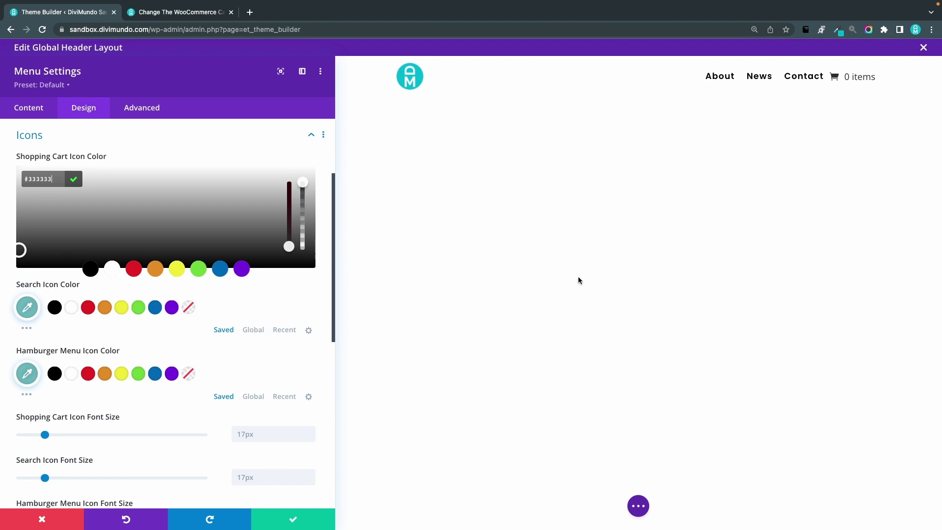
# - Set the Shopping Cart Icon Font Size to 24px
pyautogui.scroll(-3, 290, 326)
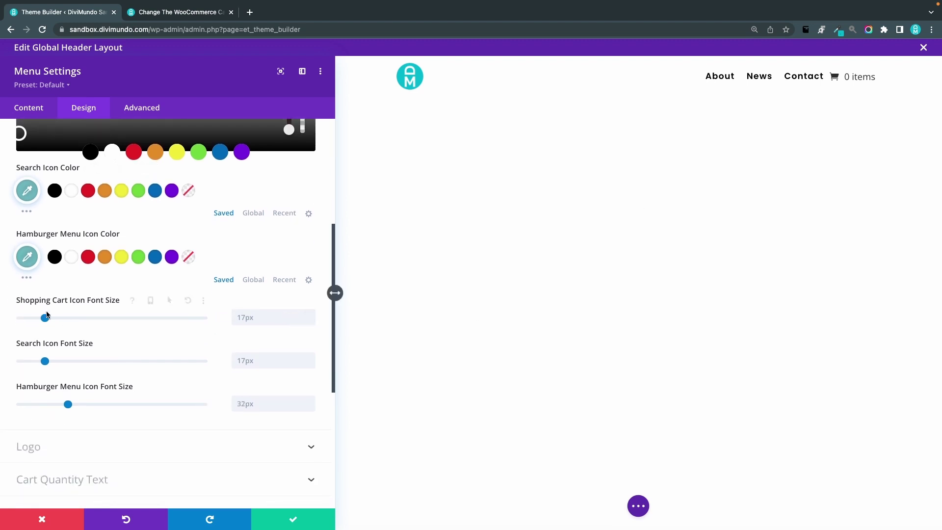
pyautogui.scroll(-2, 47, 323)
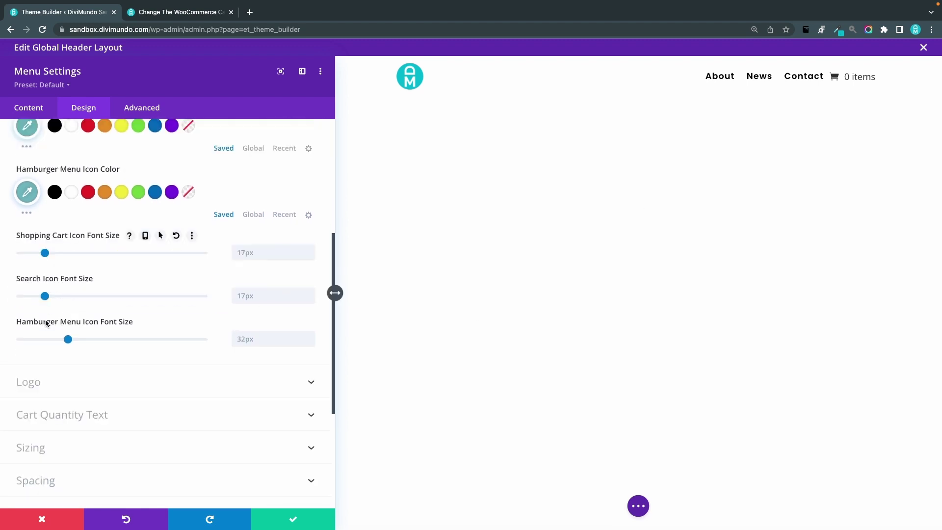
pyautogui.moveTo(47, 253); pyautogui.dragTo(55, 254)
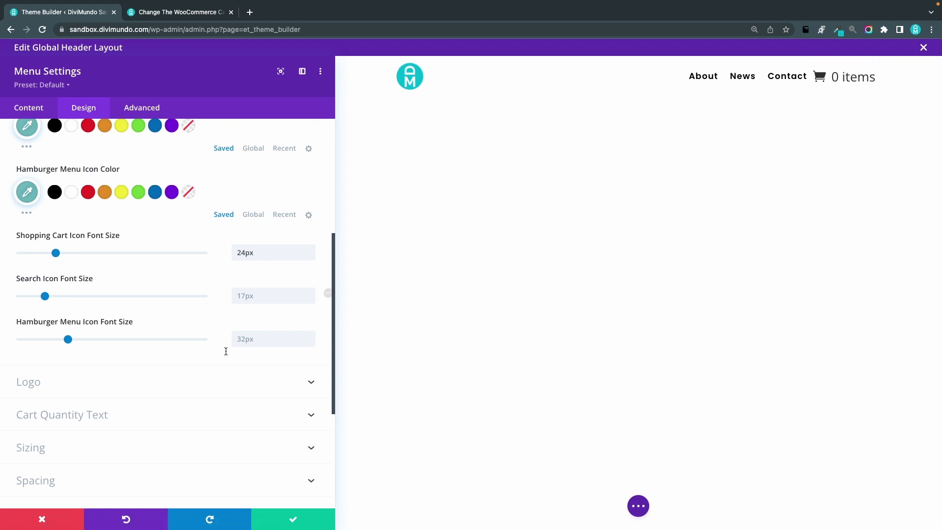
# - Set the Cart Quantity Text Size of the menu module to 16px
pyautogui.scroll(-3, 129, 395)
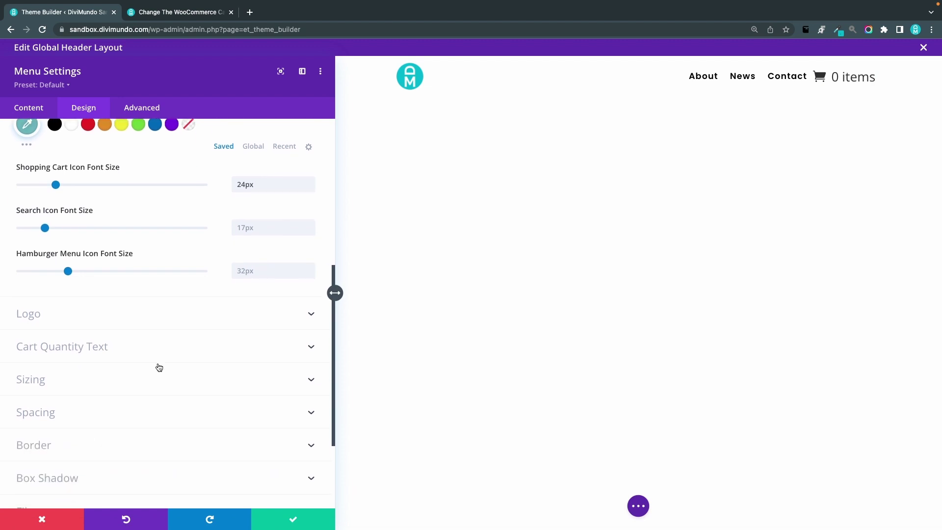
pyautogui.click(70, 348)
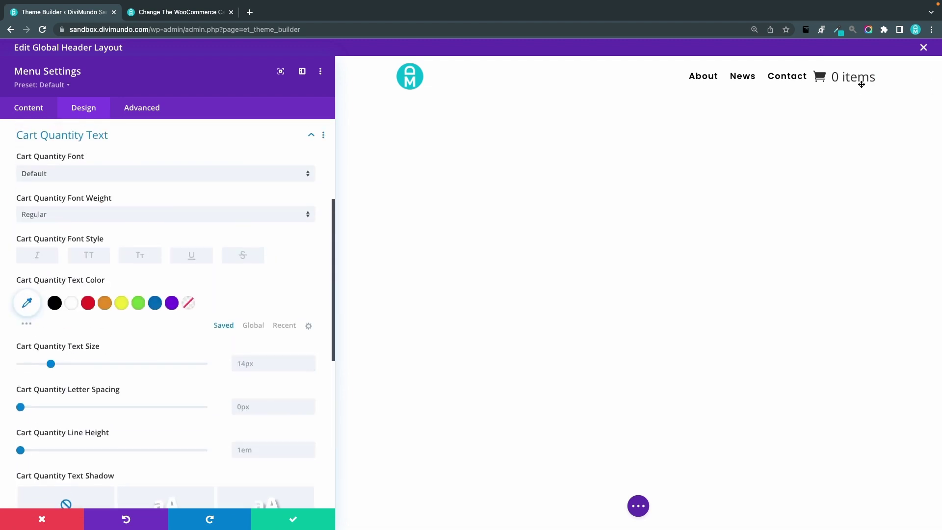
pyautogui.scroll(1, 237, 340)
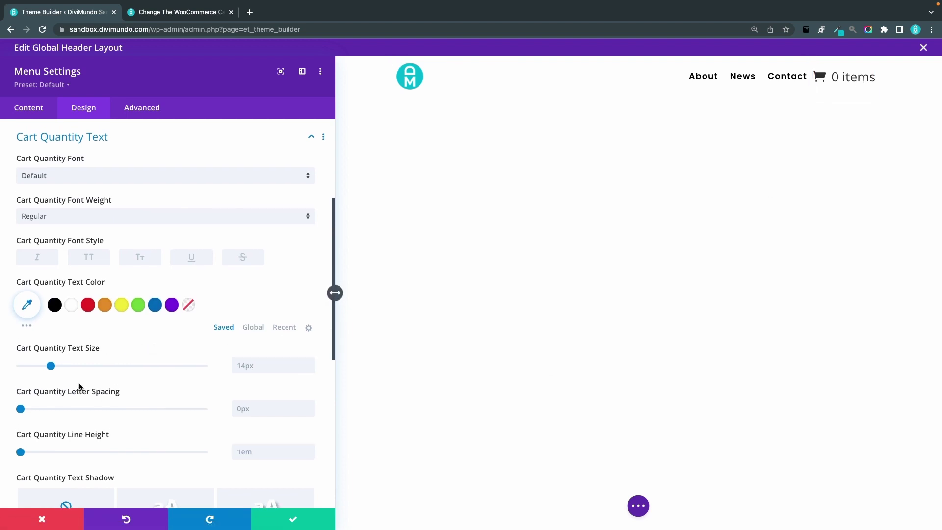
pyautogui.moveTo(58, 368); pyautogui.dragTo(79, 367)
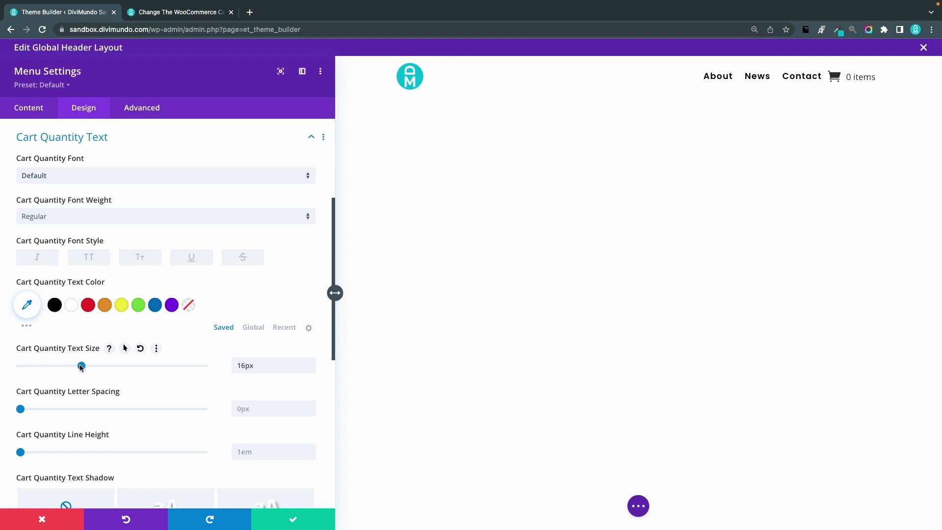
# - Save the menu module's settings and exit the Global Header layout with its changes saved
pyautogui.click(292, 524)
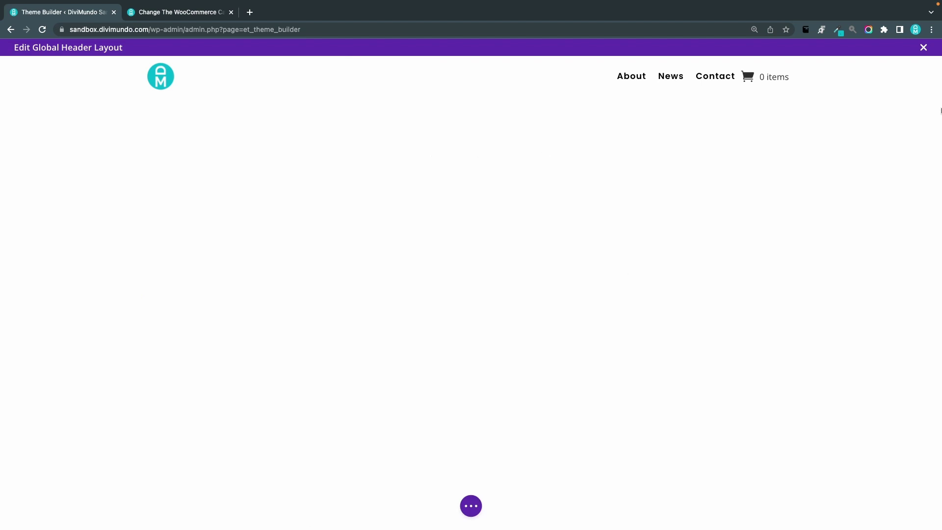
pyautogui.click(923, 47)
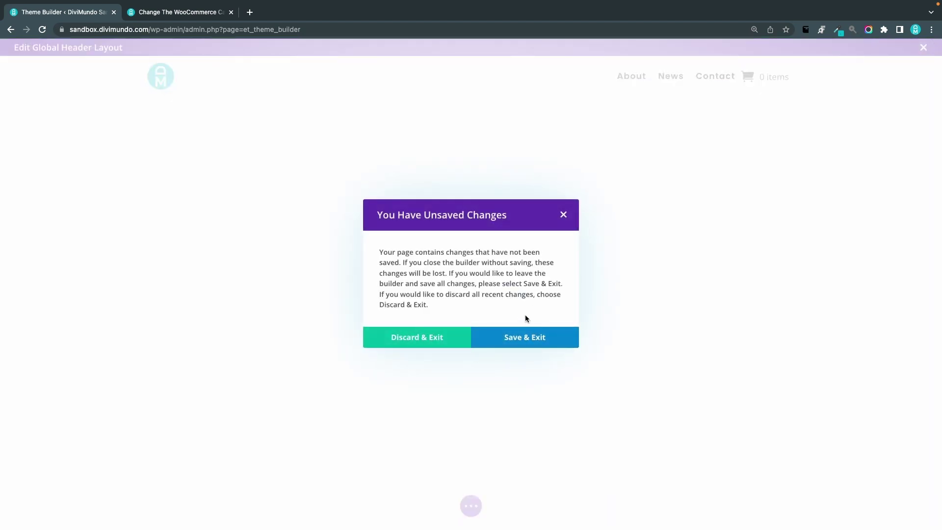
pyautogui.click(524, 334)
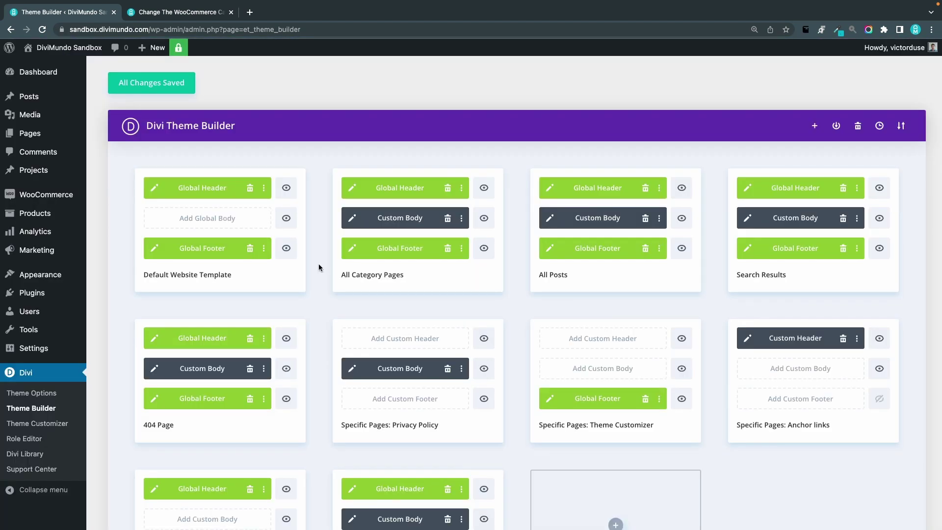
pyautogui.click(160, 87)
# - Load the sandbox.divimundo.com home page to preview the header on the front end
pyautogui.click(181, 33)
pyautogui.moveTo(173, 29); pyautogui.dragTo(323, 30)
pyautogui.press('BackSpace')
pyautogui.press('Return')
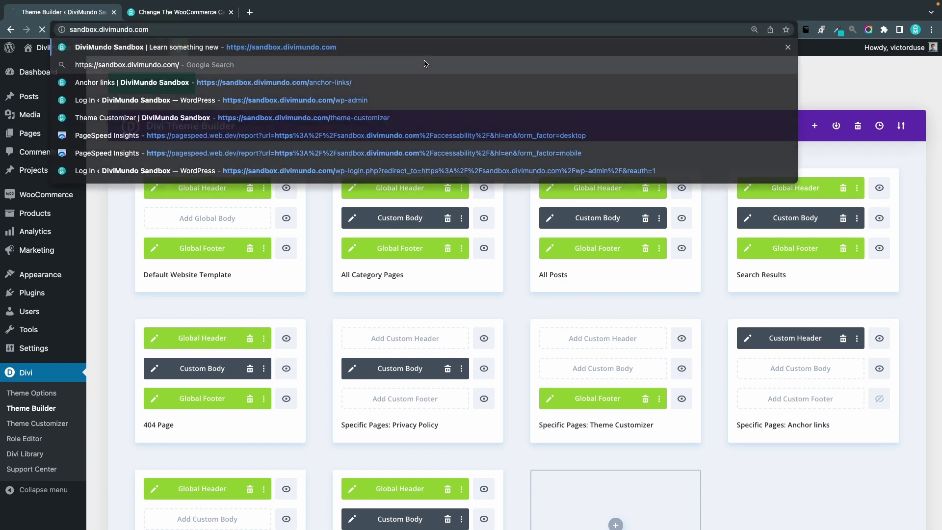
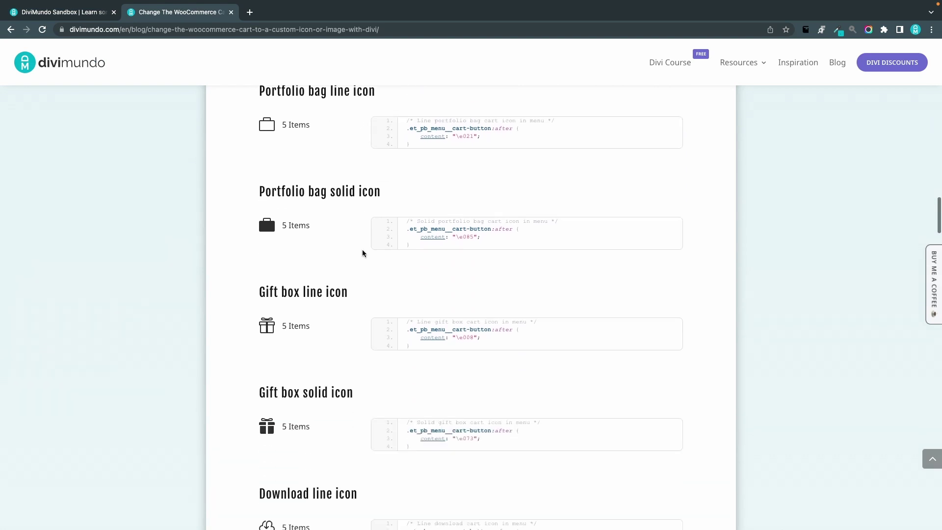
# - Open the Divi Font Icons blog post linked in the tutorial article and find its Complete Set and Unicode Reference Guide
pyautogui.scroll(-4, 371, 196)
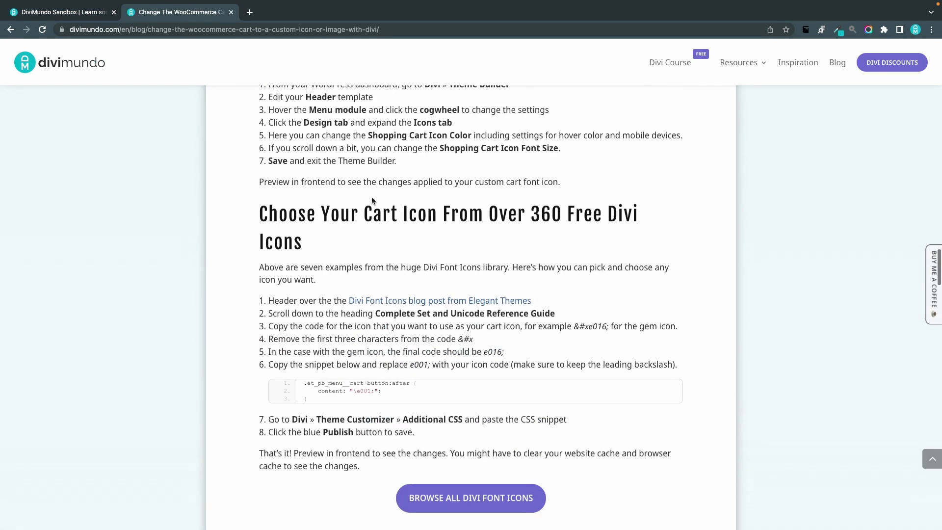
pyautogui.click(387, 304)
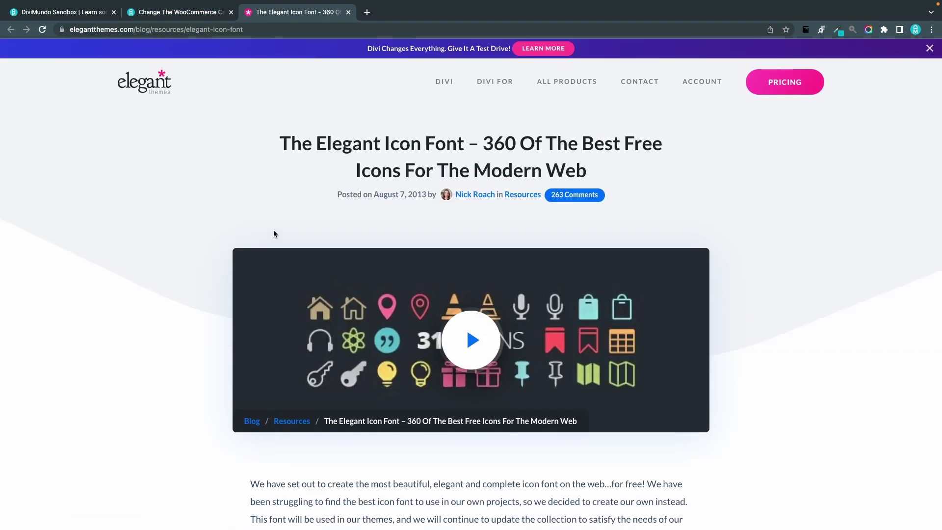
pyautogui.scroll(-12, 459, 295)
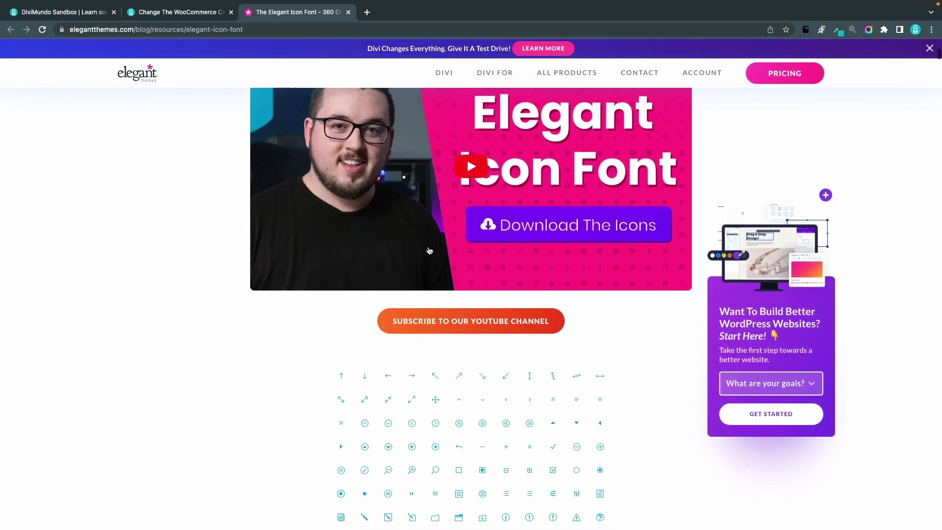
pyautogui.scroll(-15, 242, 216)
pyautogui.scroll(-15, 470, 189)
pyautogui.scroll(-12, 464, 182)
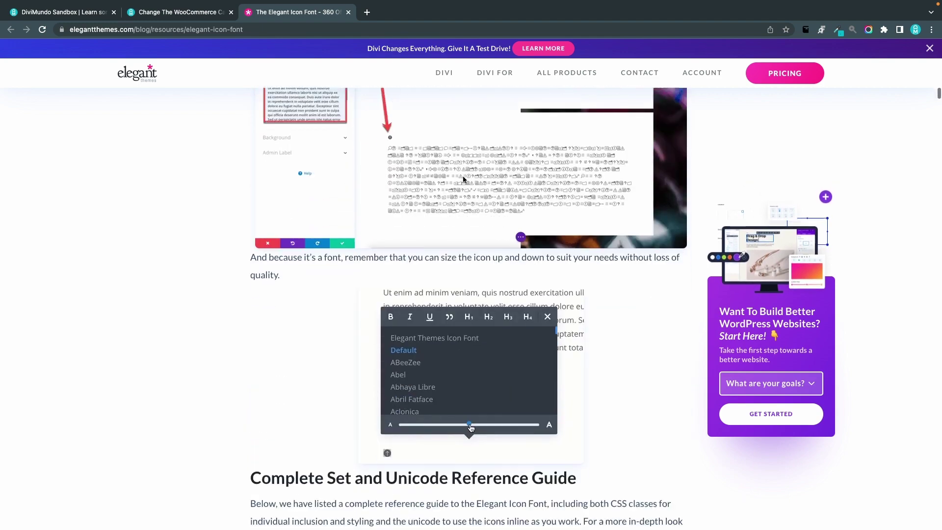
# - Copy the unicode &#xe033; of the solid star icon from the reference guide
pyautogui.scroll(-12, 486, 285)
pyautogui.scroll(-15, 489, 295)
pyautogui.scroll(-4, 485, 273)
pyautogui.scroll(5, 485, 272)
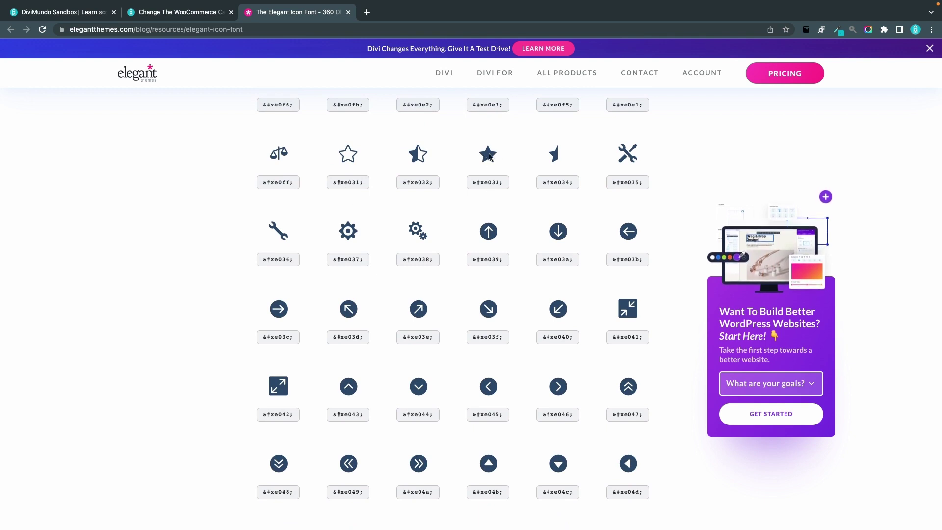
pyautogui.tripleClick(492, 182)
pyautogui.press('super+c')
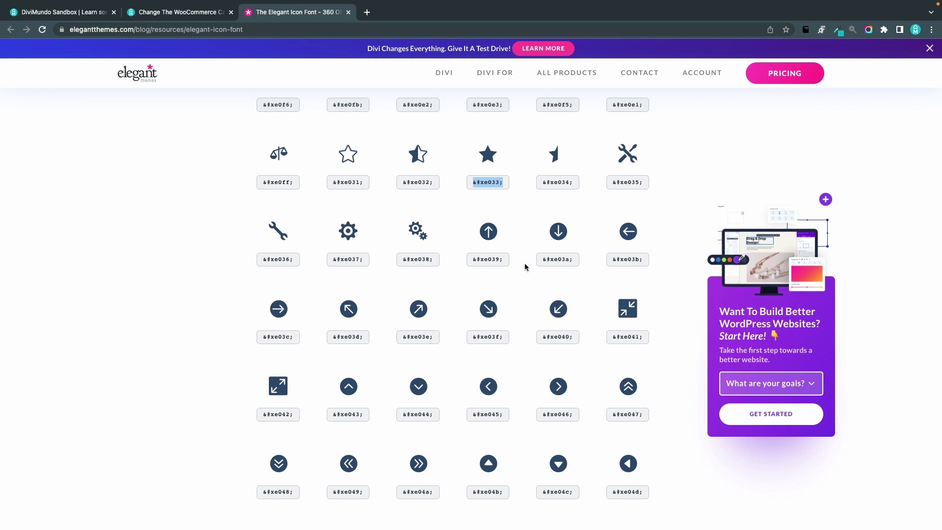
pyautogui.scroll(-1, 530, 270)
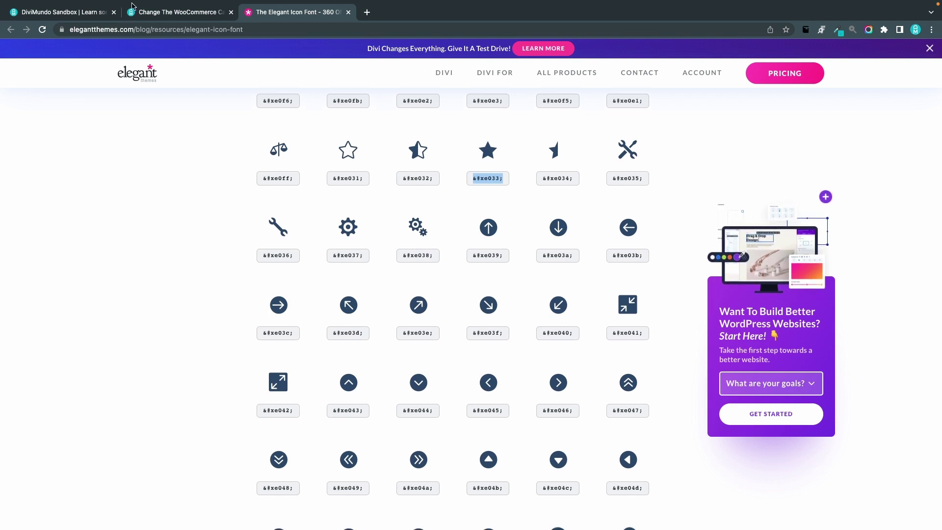
# - Return to the sandbox site and open Additional CSS in the Divi Theme Customizer
pyautogui.click(83, 12)
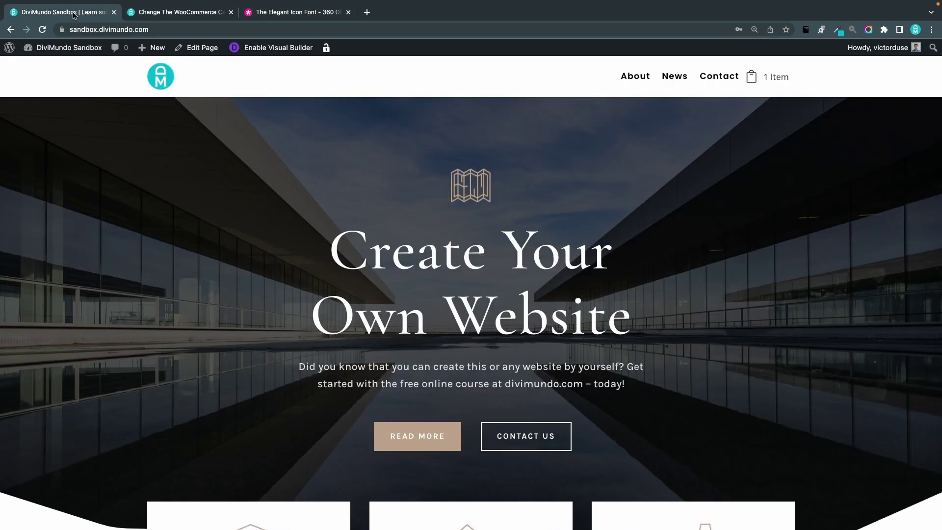
pyautogui.click(76, 49)
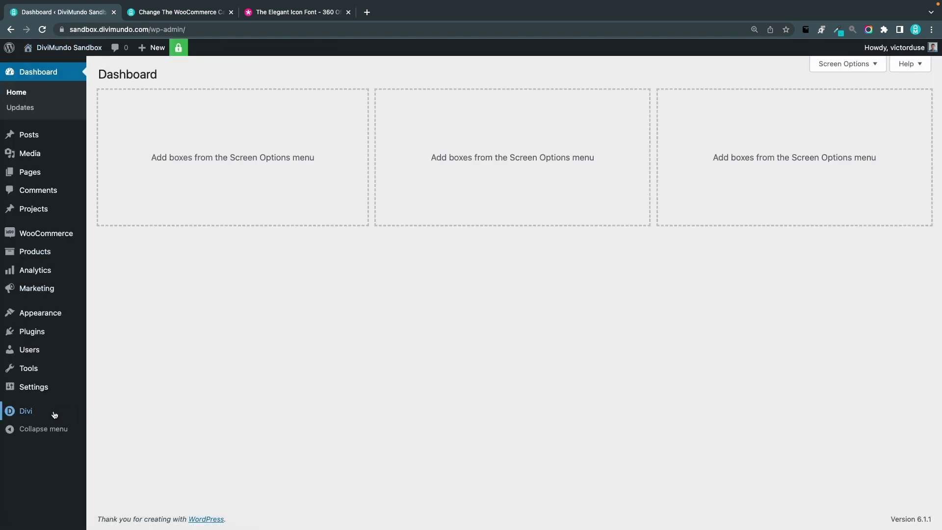
pyautogui.moveTo(54, 413)
pyautogui.click(134, 435)
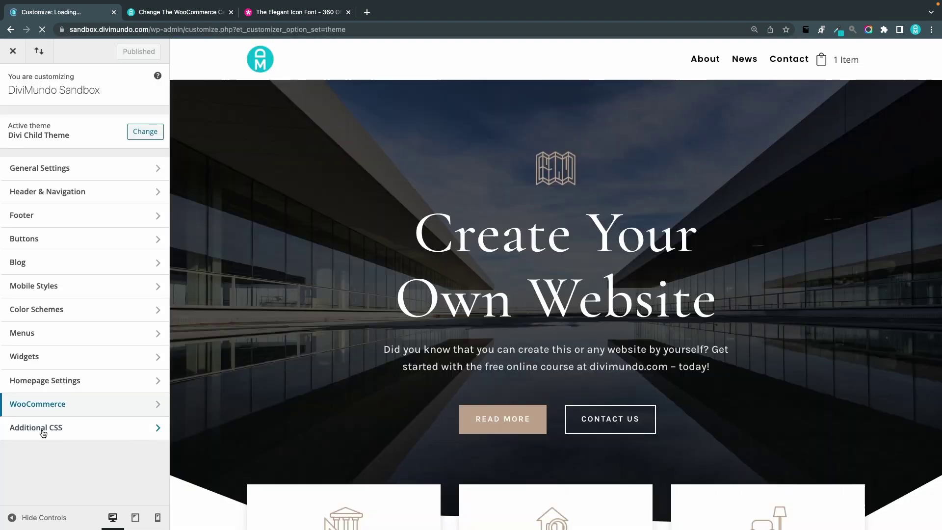
pyautogui.click(63, 387)
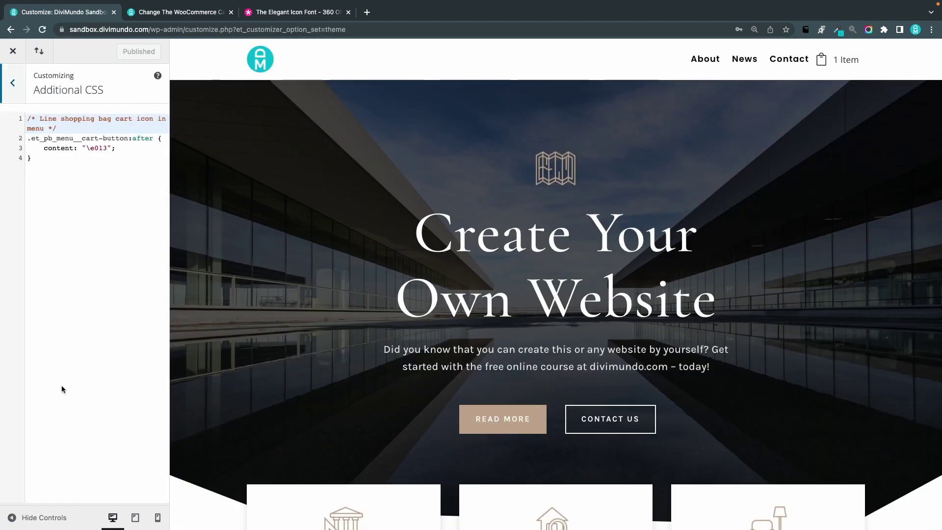
# - Replace the icon code after the backslash in the cart button's content value with the copied &#xe033;
pyautogui.click(98, 149)
pyautogui.moveTo(91, 149); pyautogui.dragTo(101, 152)
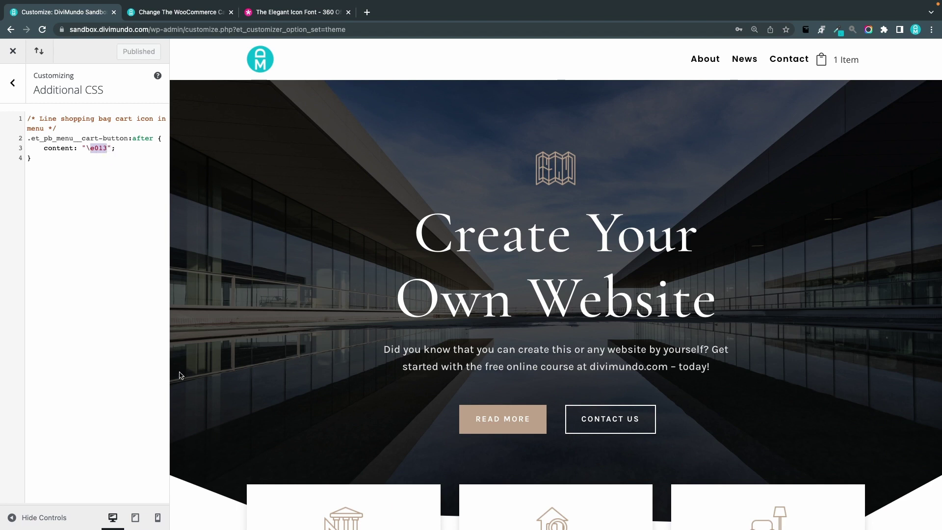
pyautogui.press('super+v')
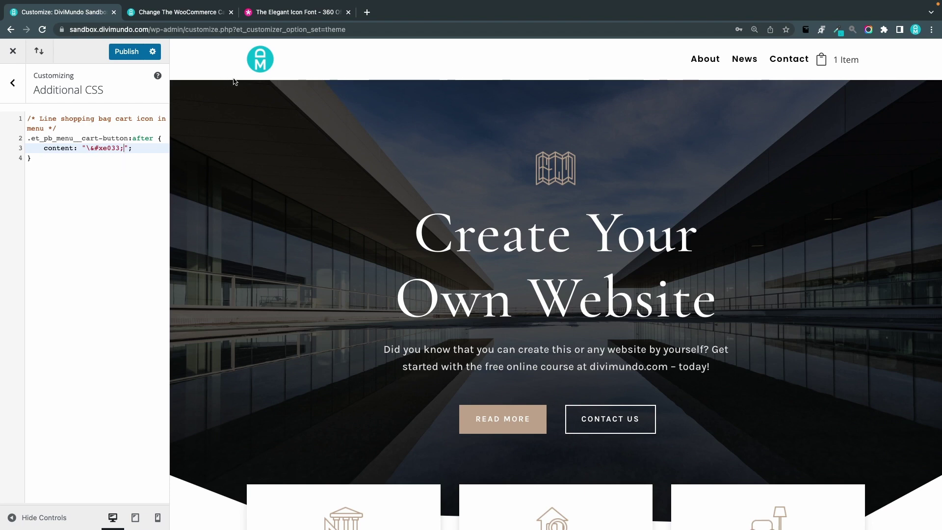
# - Remove the &#x prefix and the semicolon inside the quotes so the content value reads "\e033"
pyautogui.click(254, 55)
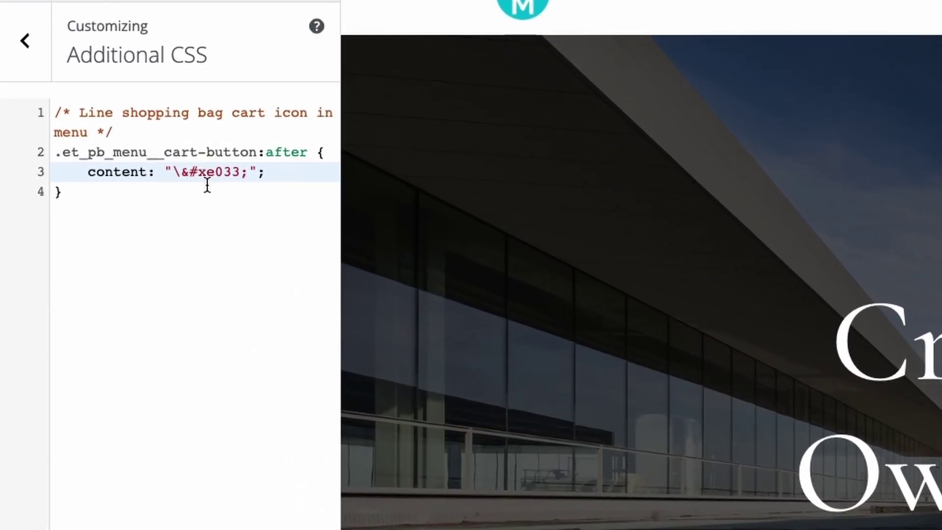
pyautogui.press('BackSpace')
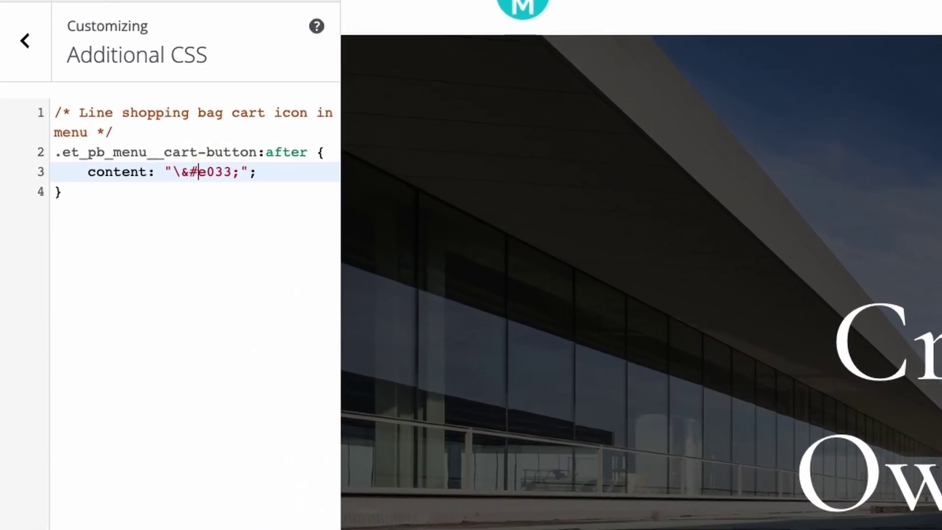
pyautogui.press('BackSpace')
pyautogui.press('BackSpace')
pyautogui.click(217, 173)
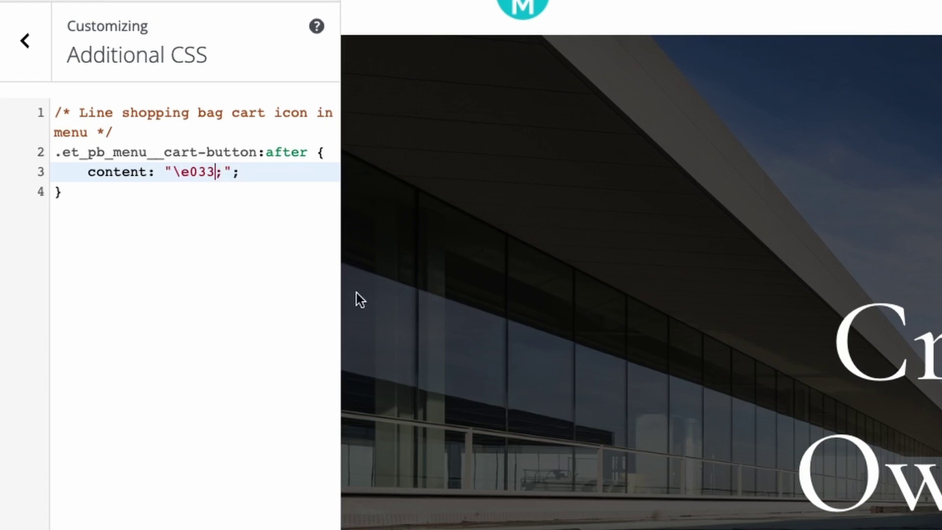
pyautogui.press('Right')
pyautogui.press('BackSpace')
pyautogui.click(188, 279)
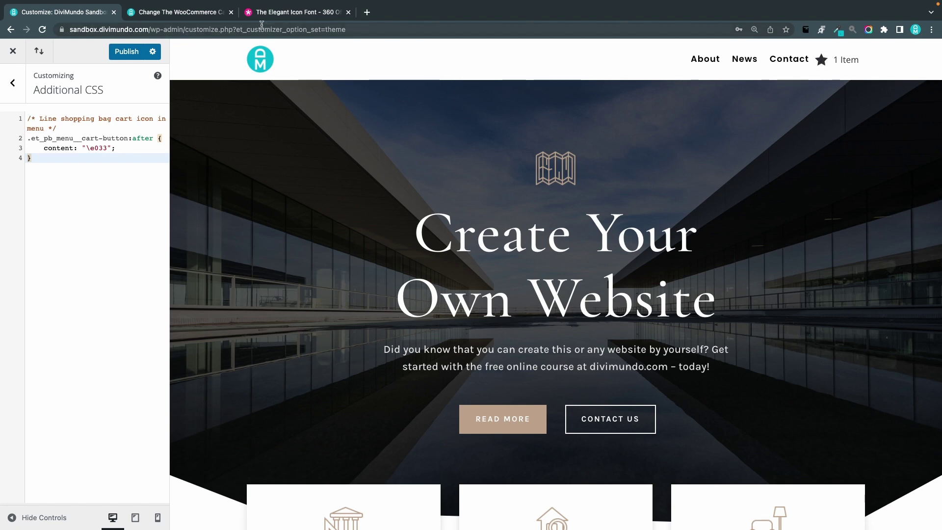
# - Check the tutorial article's instruction on removing the first three characters &#x from the icon code
pyautogui.click(199, 15)
pyautogui.scroll(-2, 475, 376)
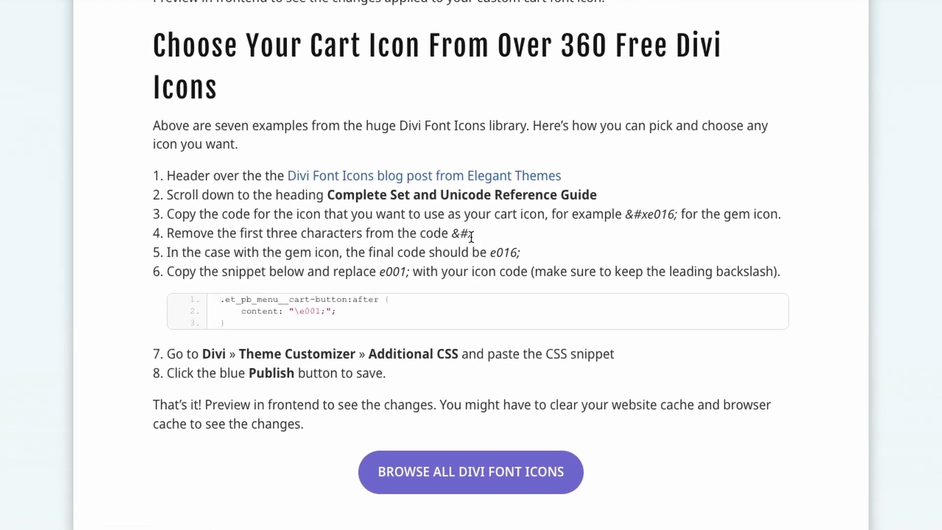
pyautogui.moveTo(471, 238); pyautogui.dragTo(452, 237)
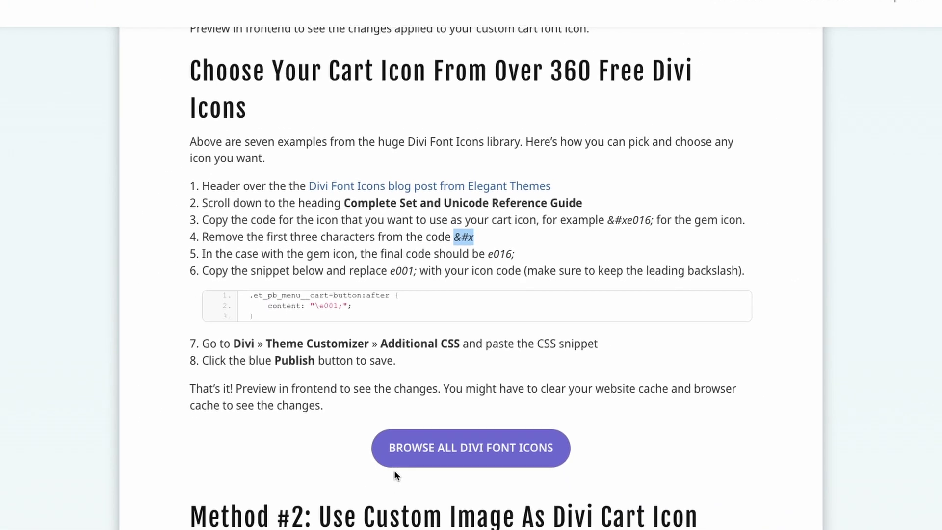
# - Review the article's sections on custom image cart icons, extra spacing beside the icon and the free cart icon image pack
pyautogui.scroll(-4, 414, 422)
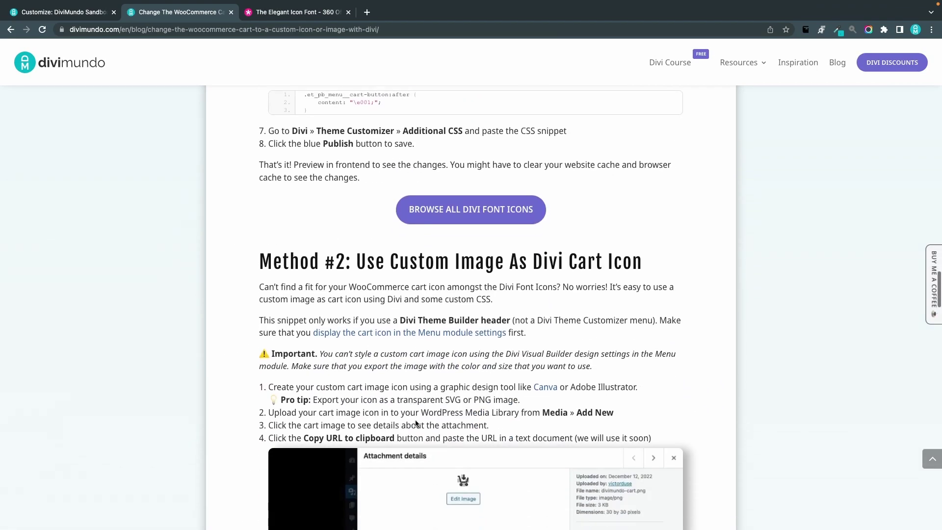
pyautogui.scroll(-3, 416, 423)
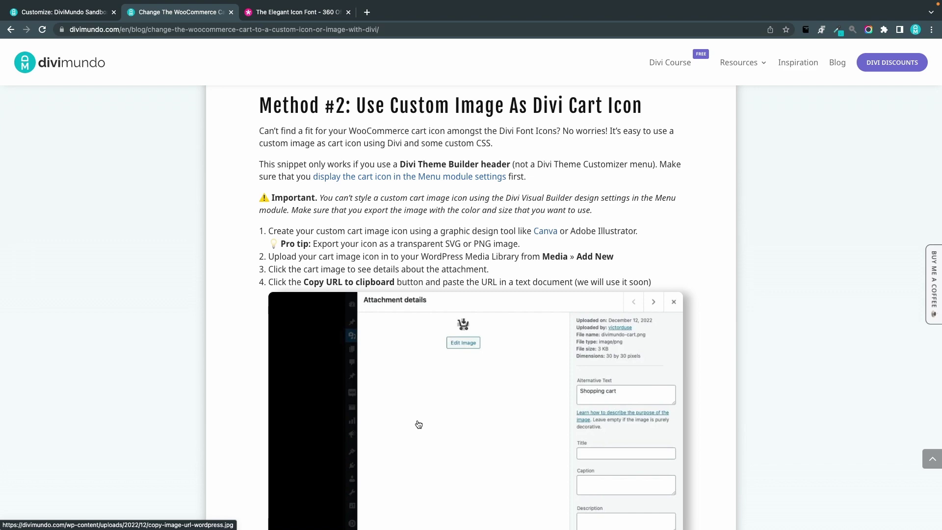
pyautogui.scroll(-15, 418, 424)
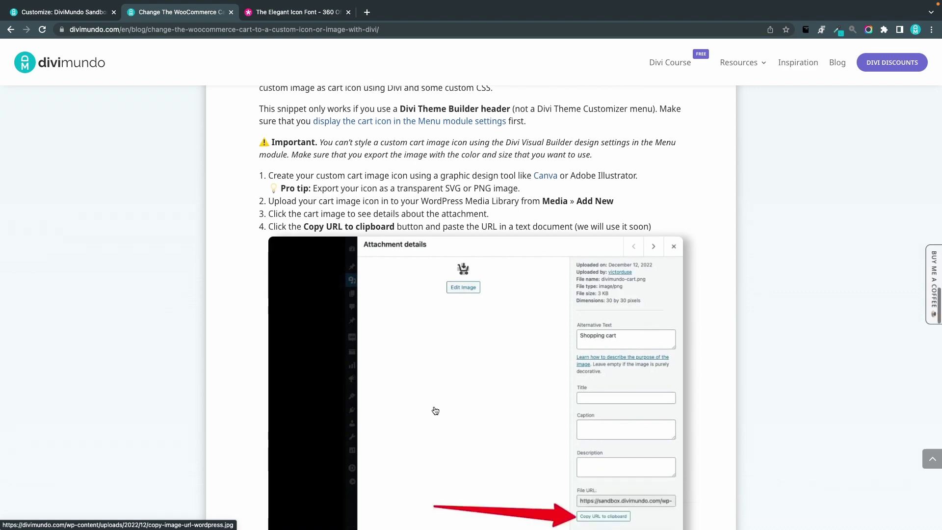
pyautogui.scroll(-6, 444, 422)
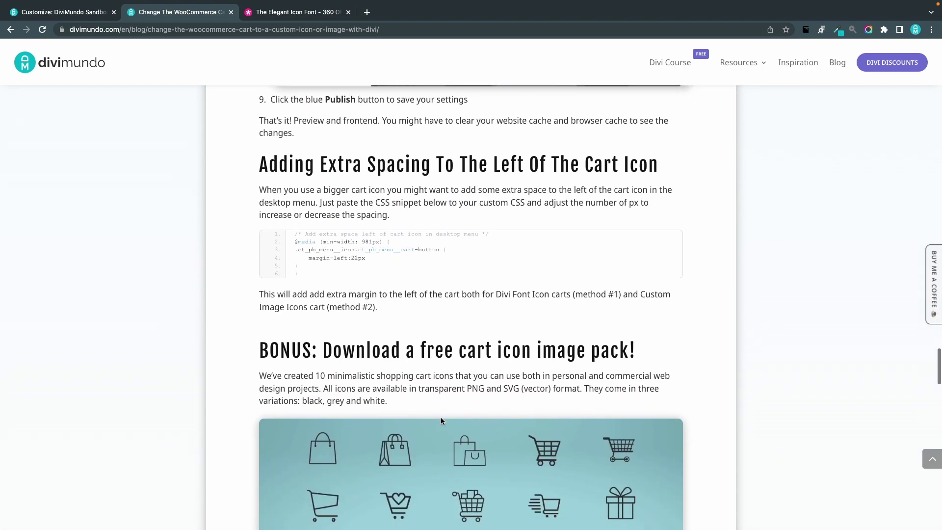
pyautogui.scroll(-1, 449, 352)
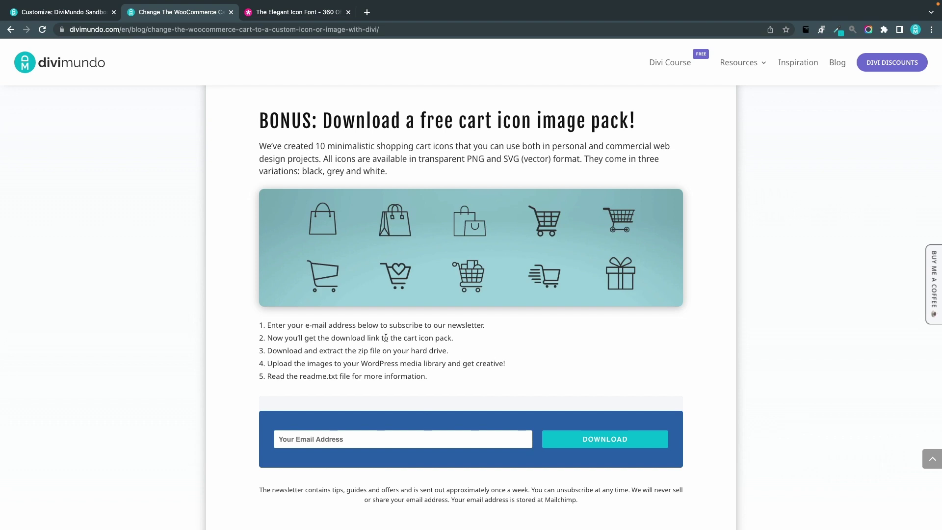
pyautogui.scroll(-2, 385, 338)
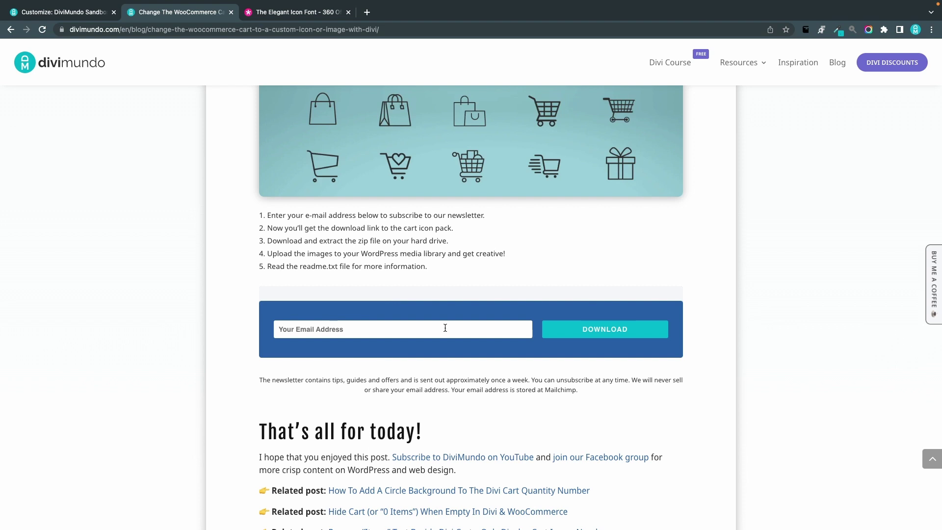
pyautogui.scroll(2, 445, 328)
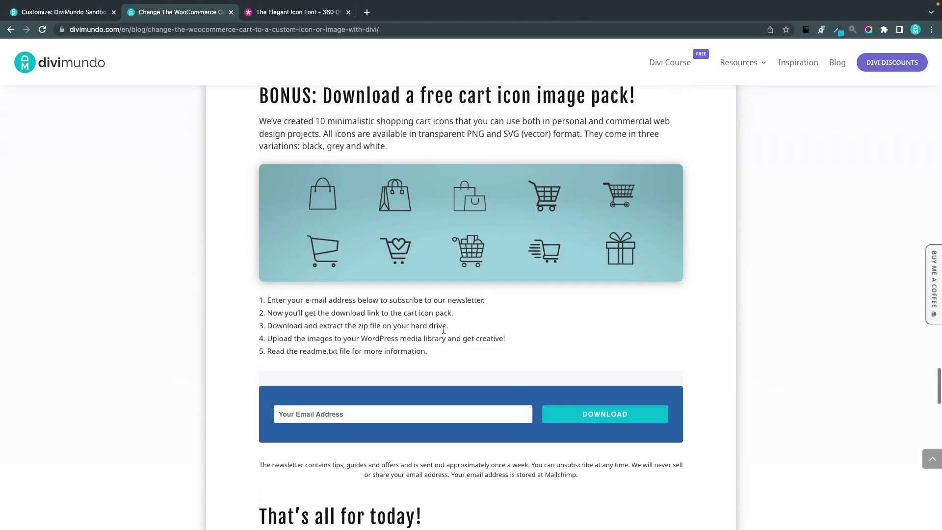
# - Review the article's instructions for using a custom image as the WooCommerce cart icon
pyautogui.scroll(4, 443, 333)
pyautogui.scroll(14, 442, 334)
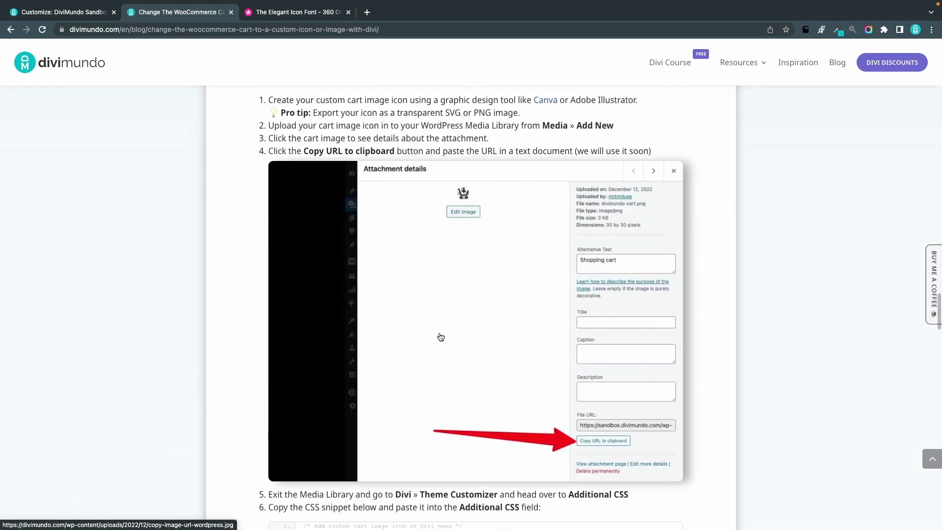
pyautogui.scroll(2, 441, 336)
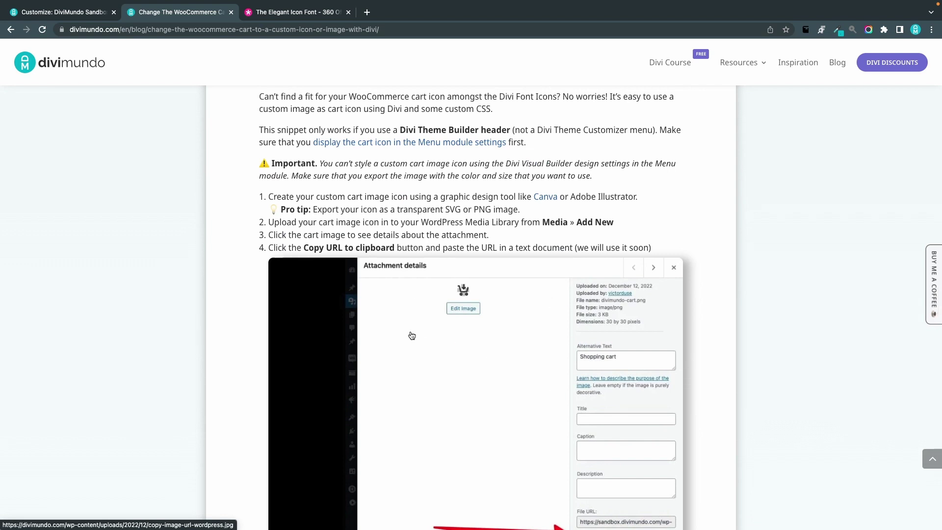
# - Delete the whole font icon rule from the site's Additional CSS and publish the change
pyautogui.click(89, 16)
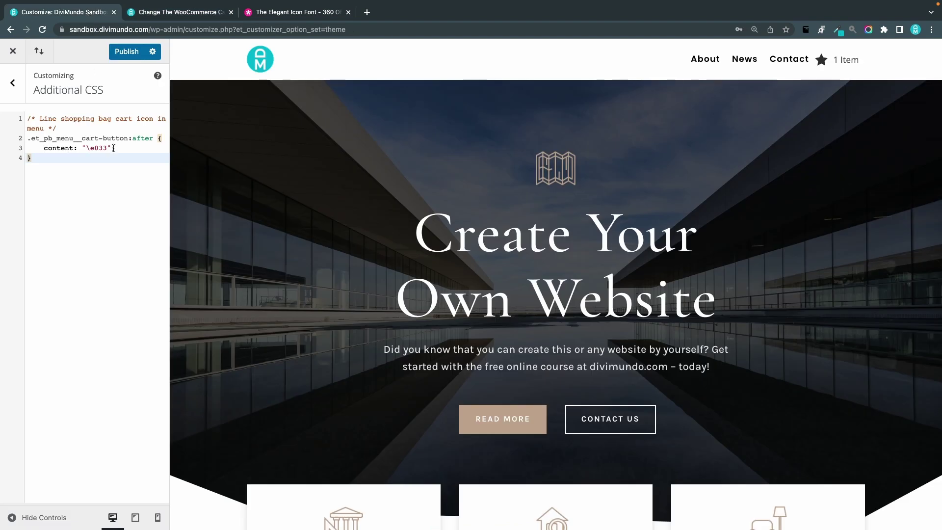
pyautogui.moveTo(44, 160); pyautogui.dragTo(8, 113)
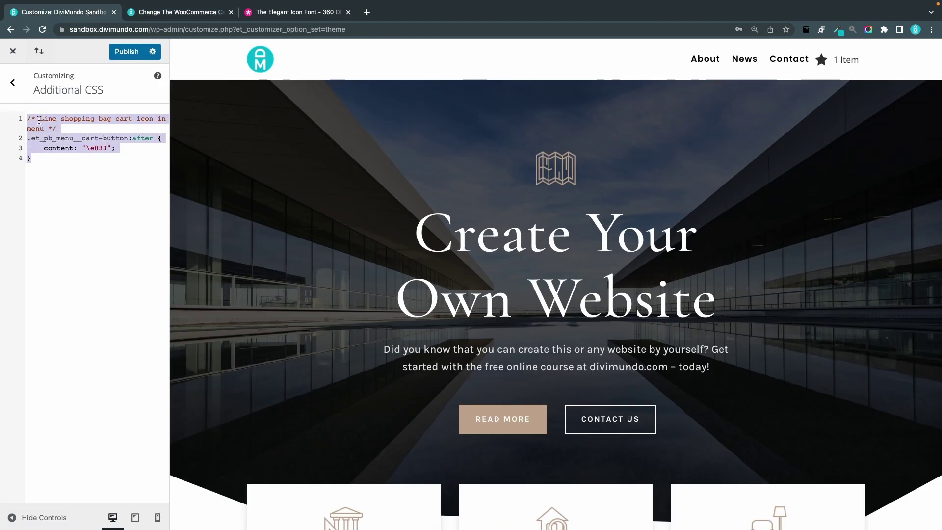
pyautogui.press('BackSpace')
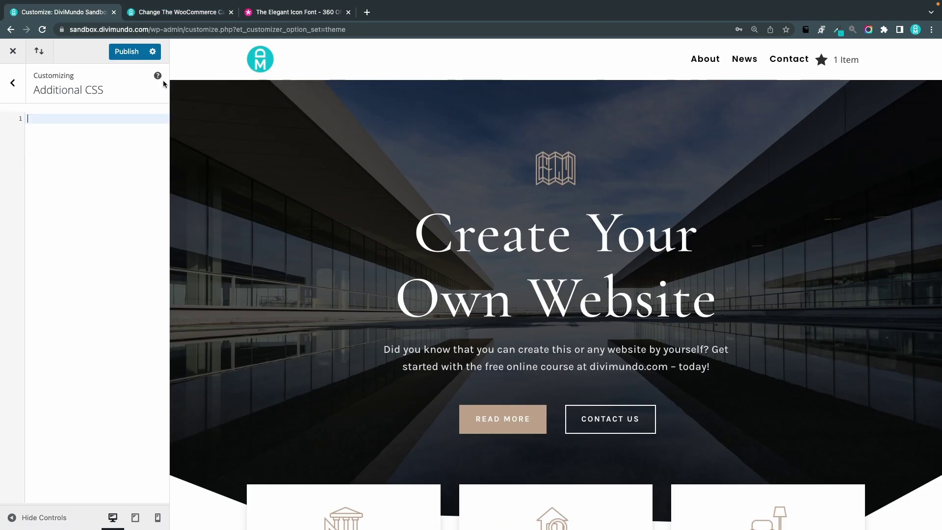
pyautogui.click(127, 51)
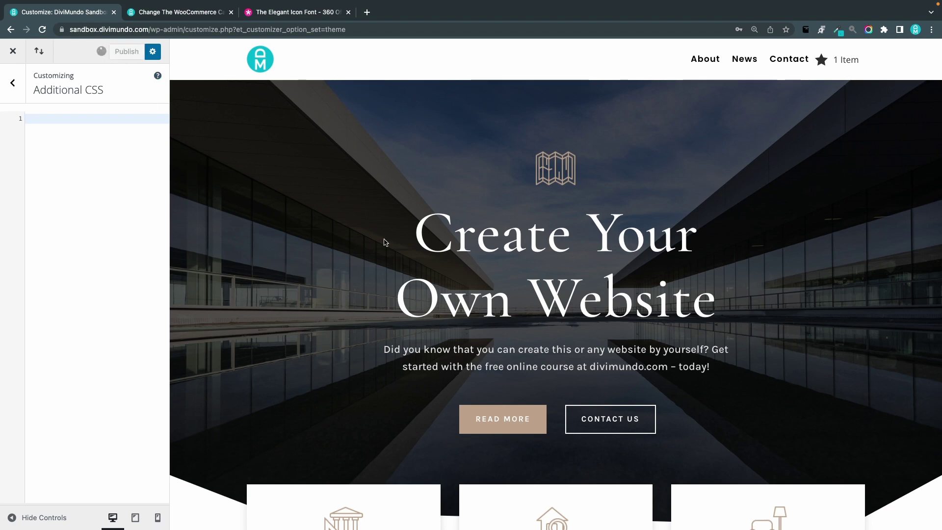
pyautogui.click(251, 65)
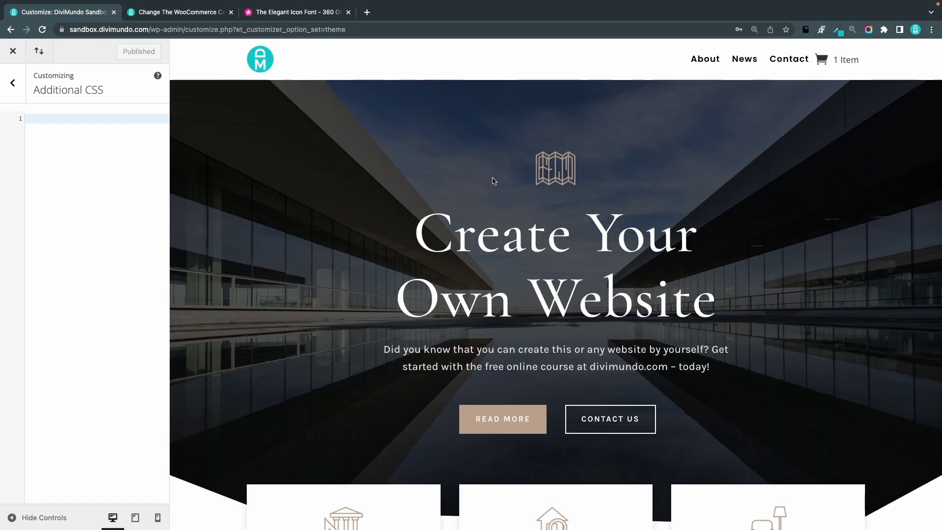
# - Leave the customizer and copy the file URL of the shopping bag image 1.svg from the Media Library
pyautogui.click(13, 56)
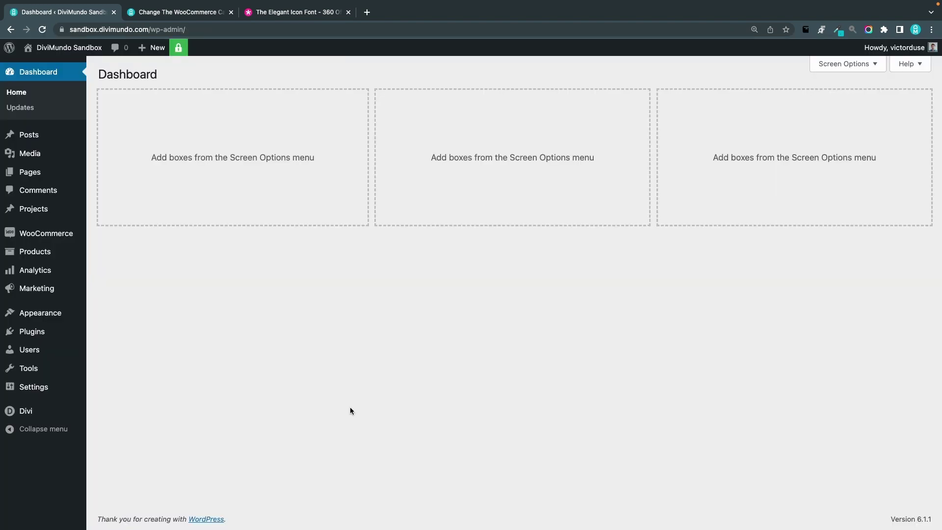
pyautogui.click(29, 153)
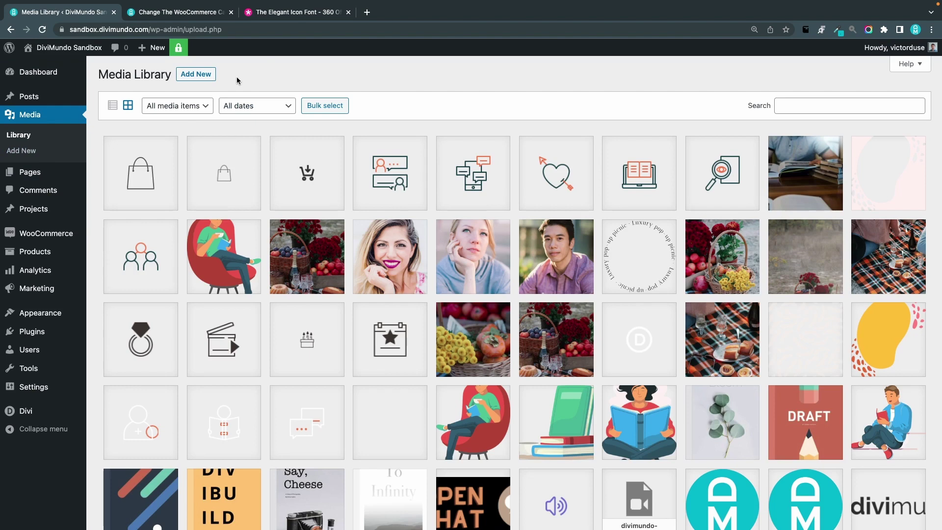
pyautogui.click(196, 74)
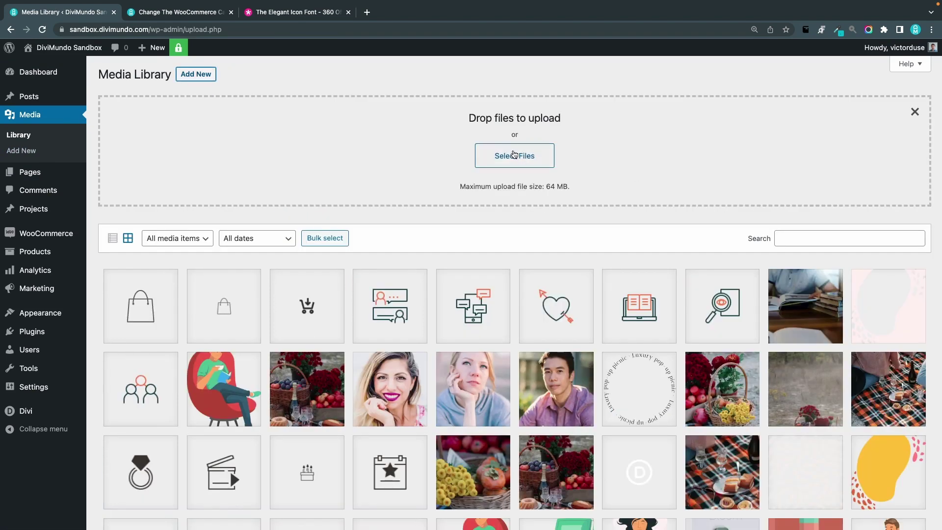
pyautogui.click(150, 319)
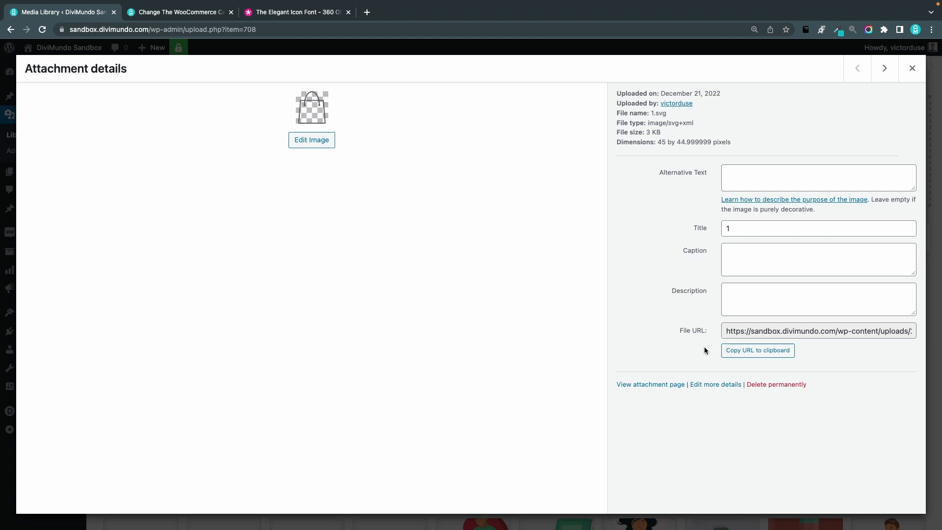
pyautogui.click(756, 354)
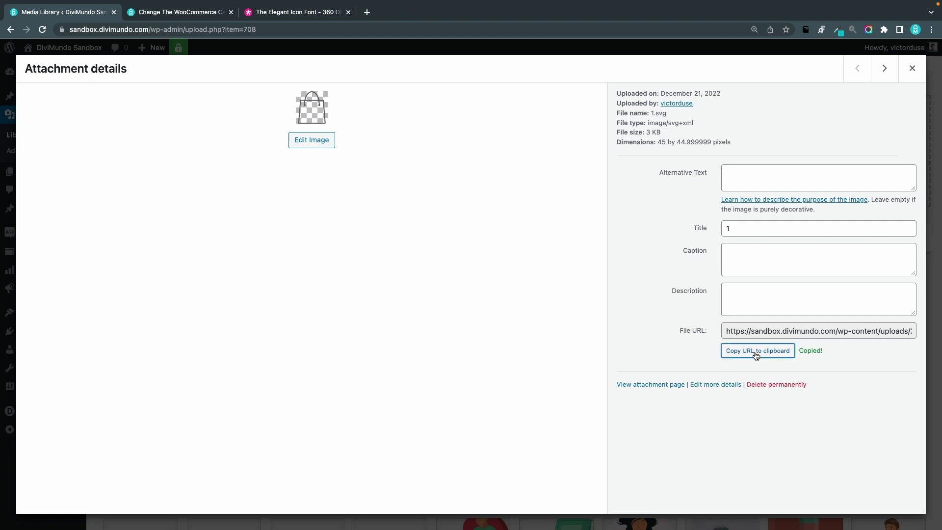
pyautogui.click(913, 69)
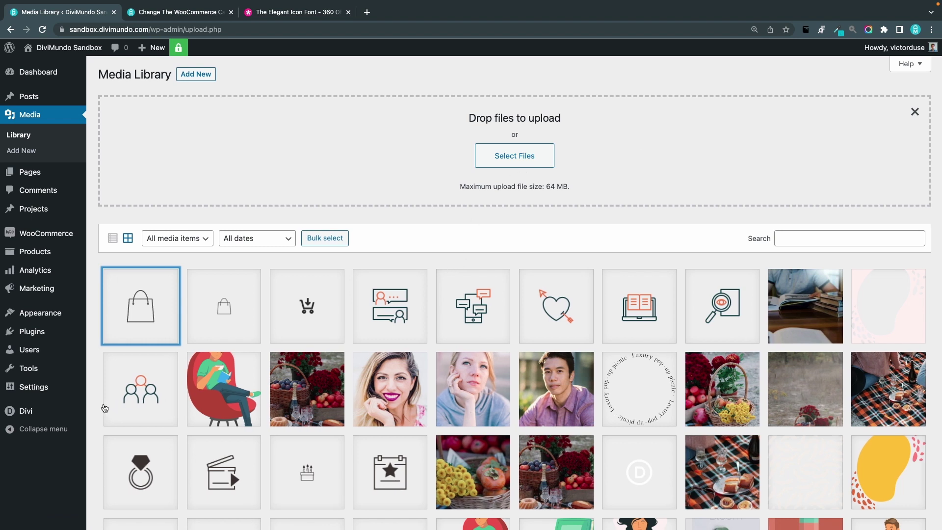
# - Paste the copied image URL into the Theme Customizer's Additional CSS and add two line breaks below it
pyautogui.moveTo(56, 411)
pyautogui.click(127, 443)
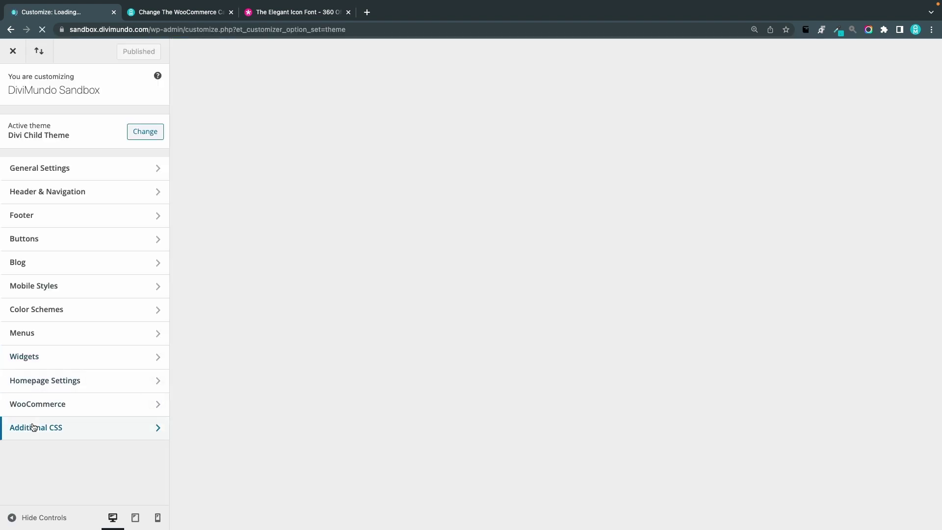
pyautogui.click(32, 427)
pyautogui.click(108, 328)
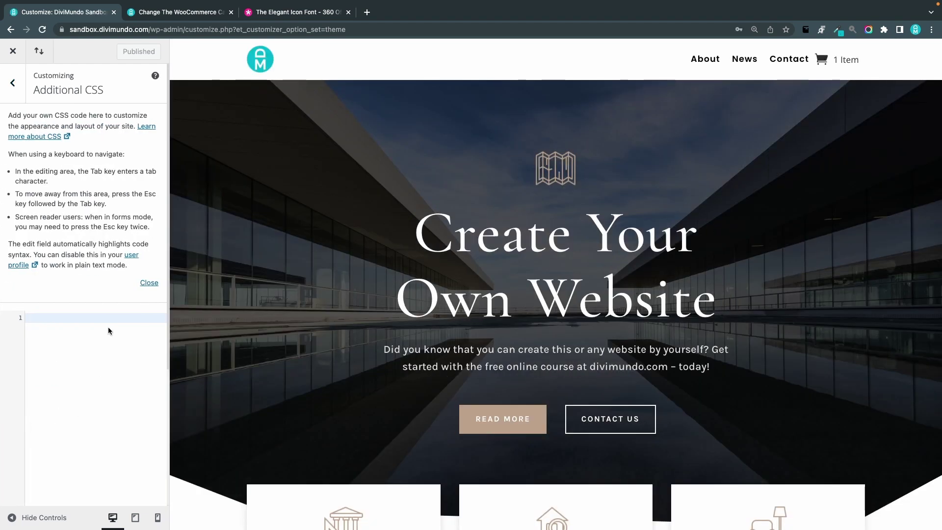
pyautogui.press('super+v')
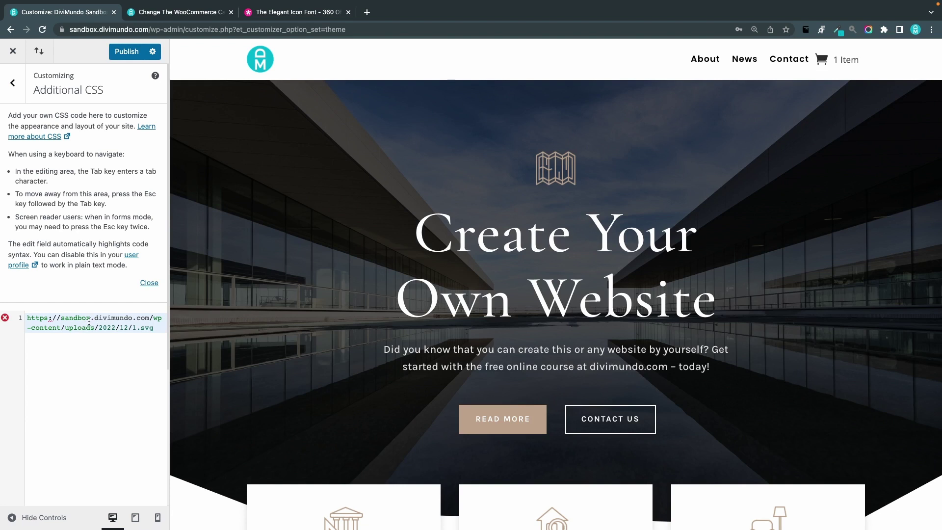
pyautogui.press('Return')
pyautogui.press('Return')
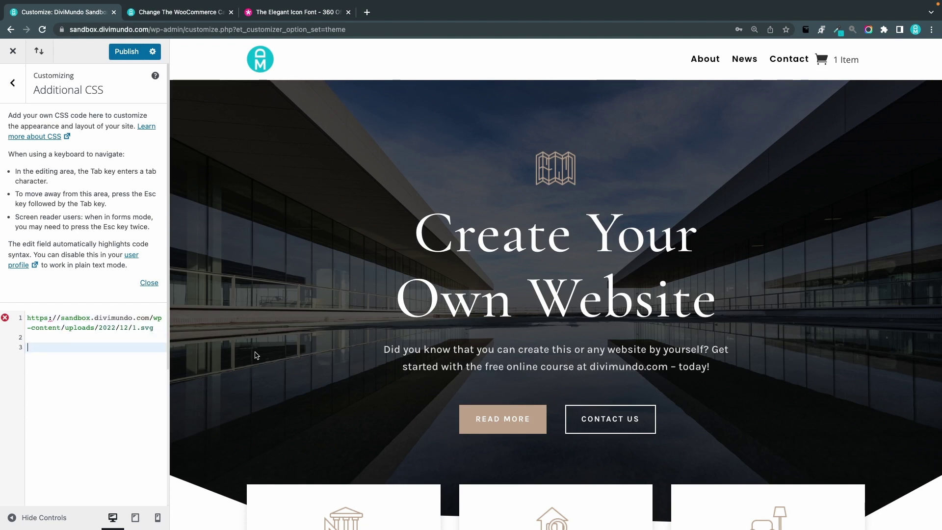
pyautogui.moveTo(5, 317)
# - Copy the article's custom cart image CSS snippet and paste it below the image URL in the Additional CSS
pyautogui.click(173, 13)
pyautogui.scroll(-7, 333, 181)
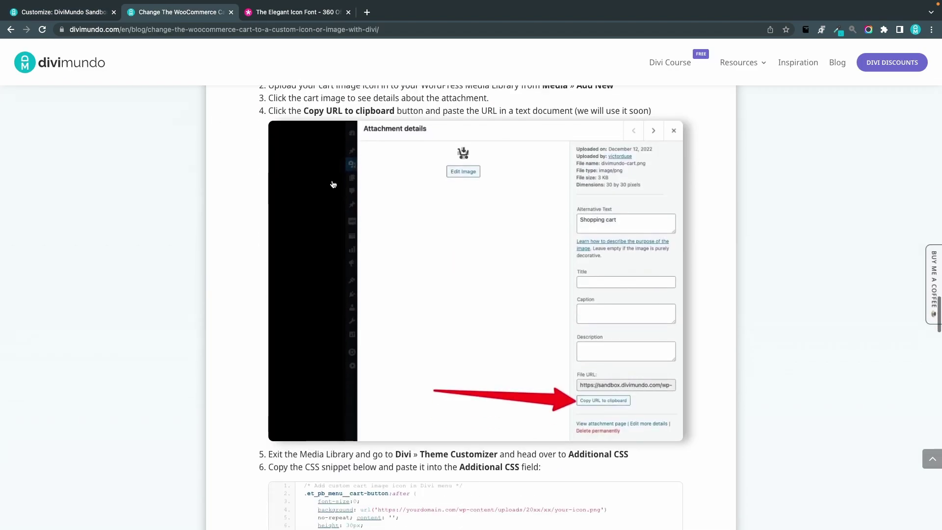
pyautogui.scroll(-1, 333, 181)
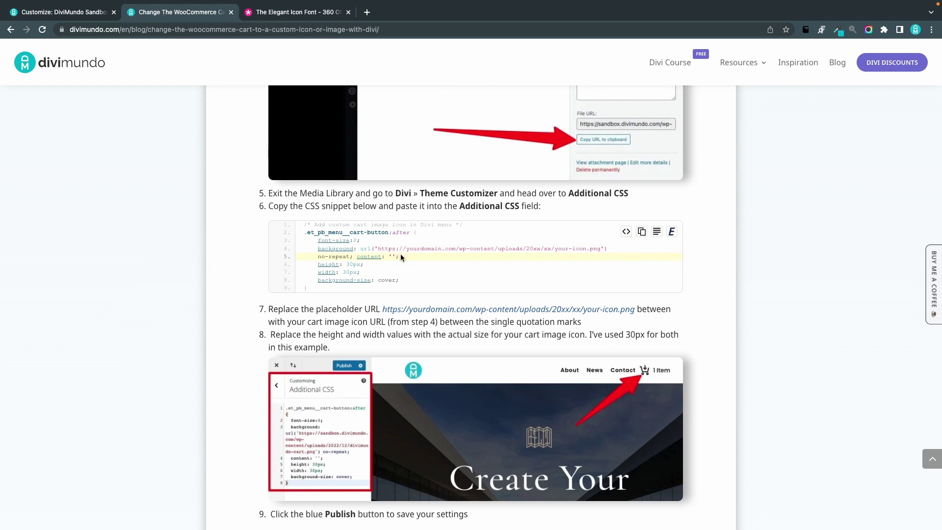
pyautogui.click(642, 233)
pyautogui.click(81, 13)
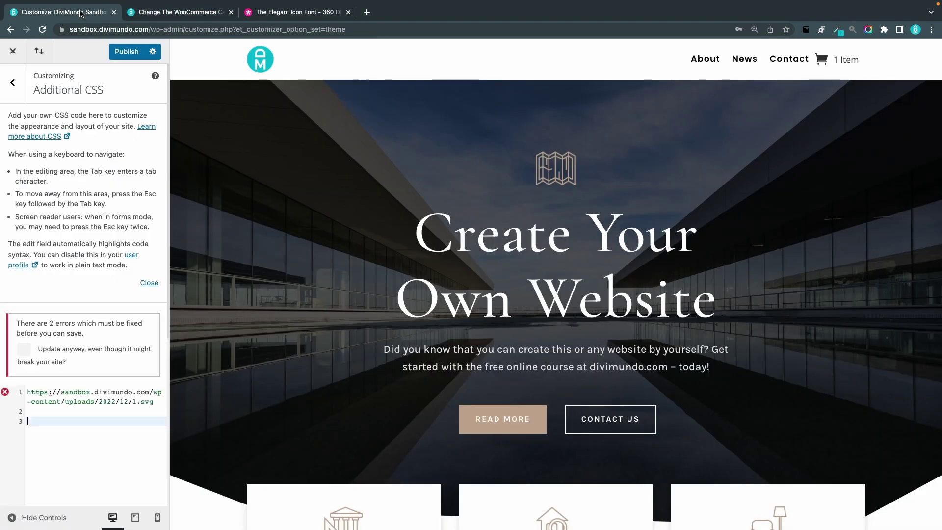
pyautogui.click(105, 478)
pyautogui.hotkey('ctrl', 'v')
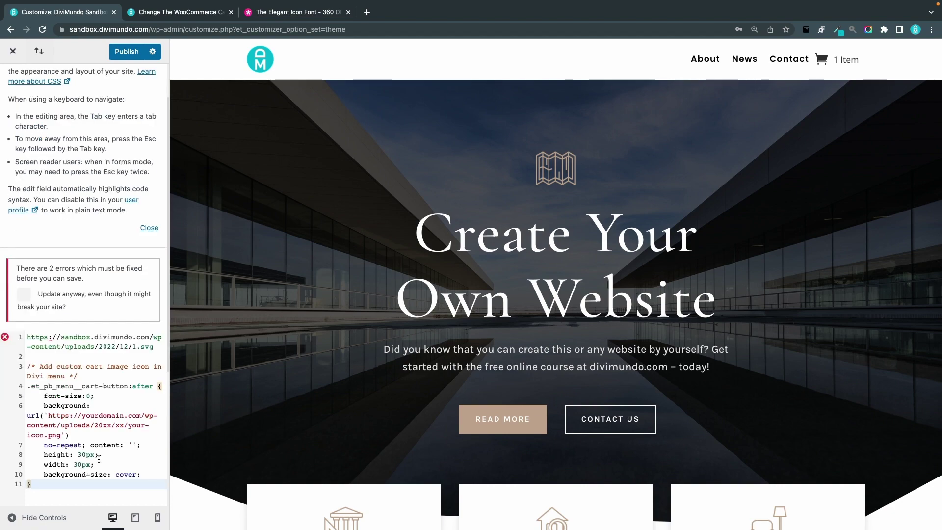
pyautogui.scroll(-4, 95, 432)
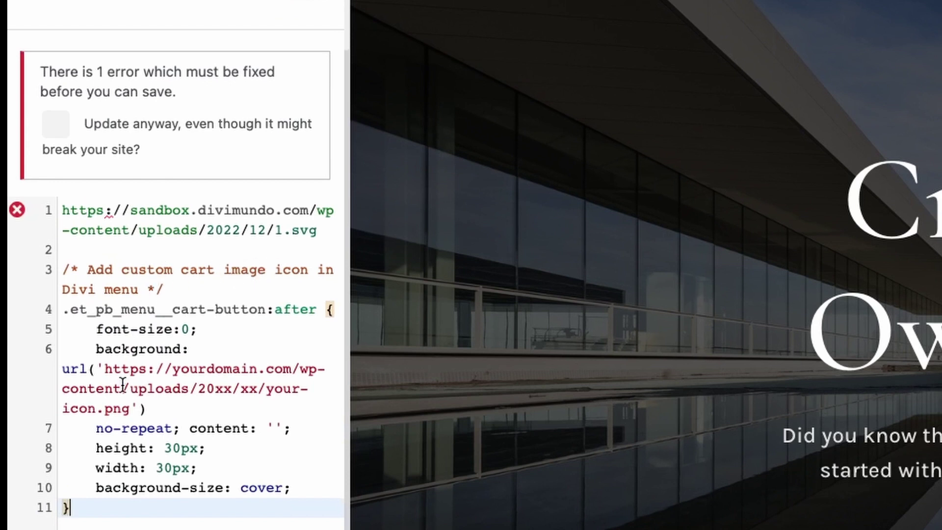
# - Cut the 1.svg image URL from the first line and remove the empty lines above the CSS snippet
pyautogui.moveTo(109, 373); pyautogui.dragTo(134, 407)
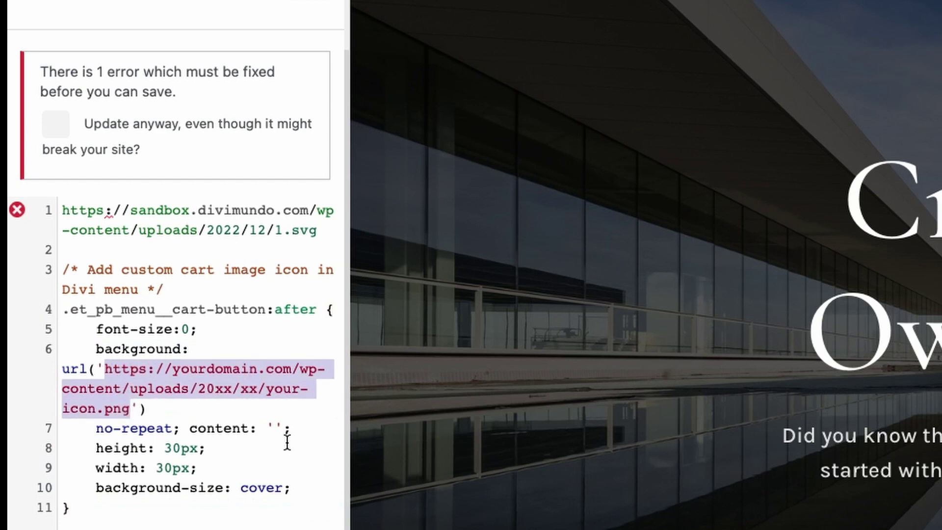
pyautogui.moveTo(320, 231); pyautogui.dragTo(46, 215)
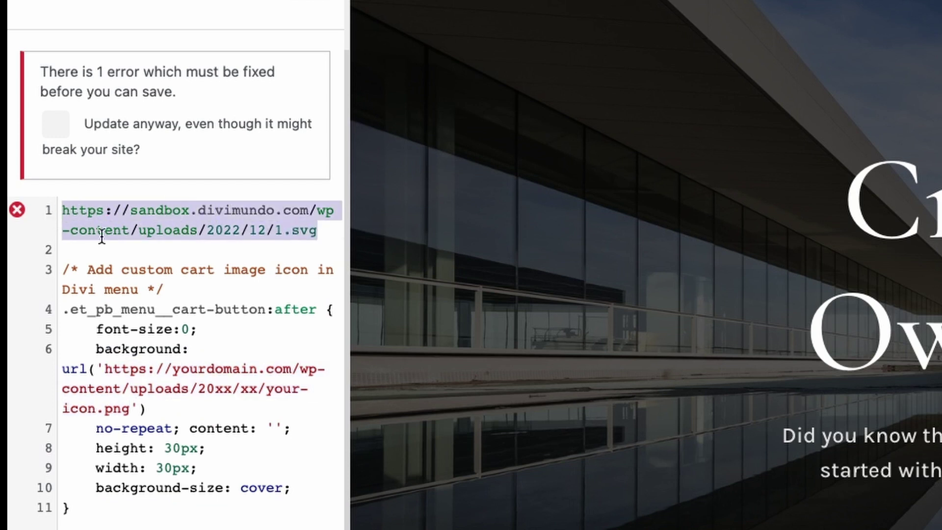
pyautogui.press('BackSpace')
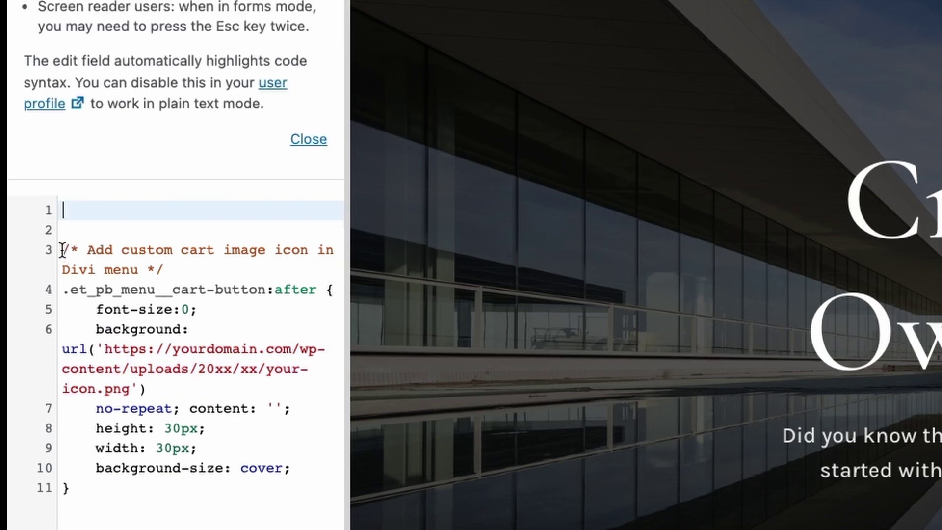
pyautogui.click(60, 252)
pyautogui.press('BackSpace')
pyautogui.press('BackSpace')
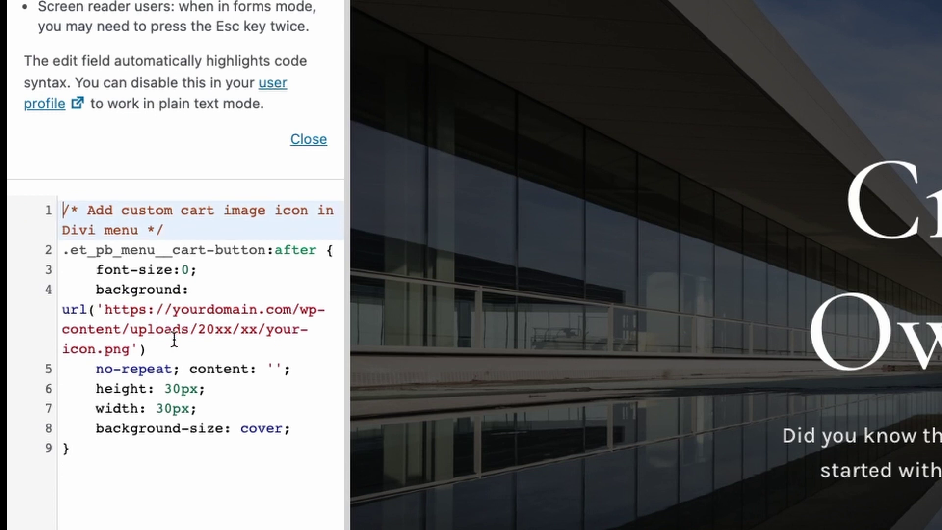
pyautogui.moveTo(103, 310); pyautogui.dragTo(130, 350)
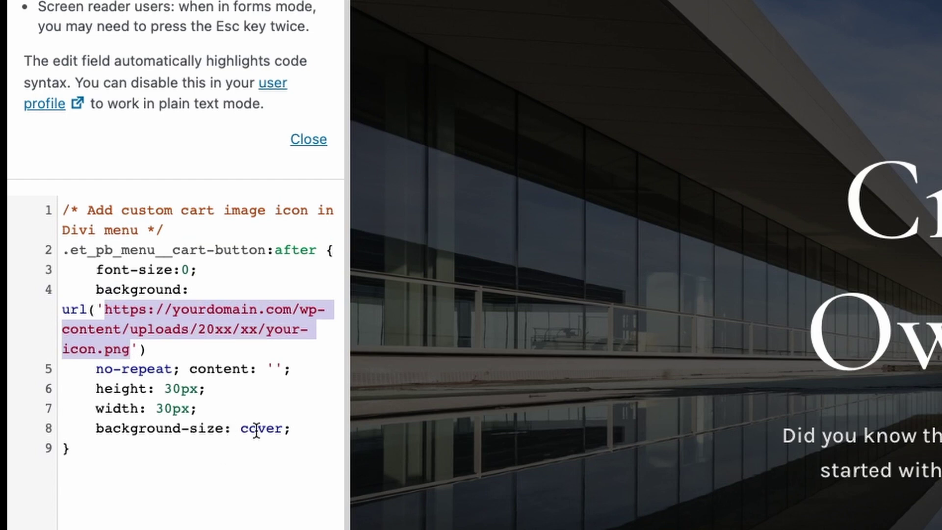
pyautogui.press('super+v')
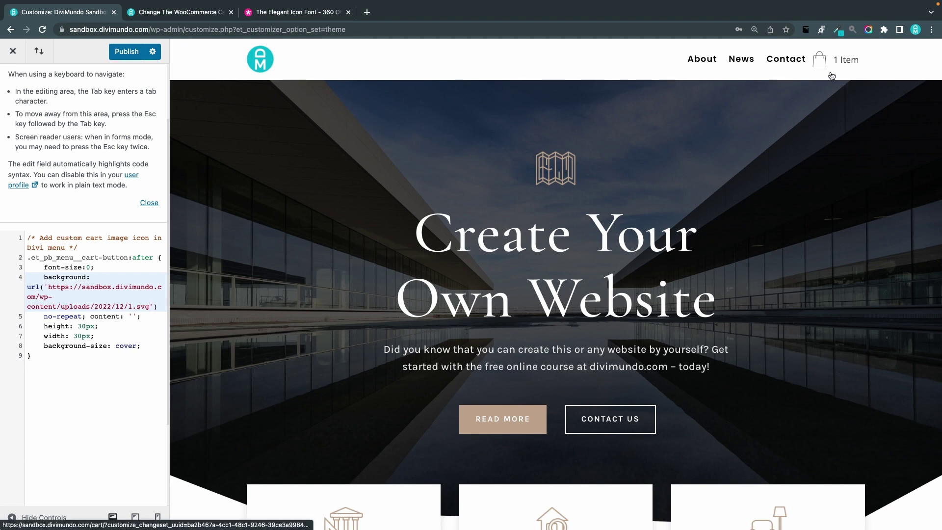
pyautogui.click(254, 67)
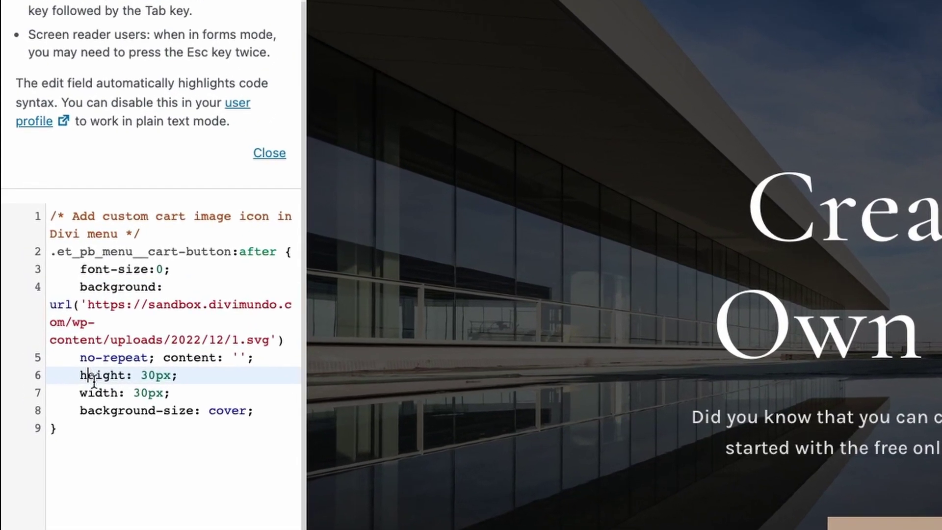
# - Set both the height and the width of the custom cart icon to 50px in the CSS rule
pyautogui.click(53, 336)
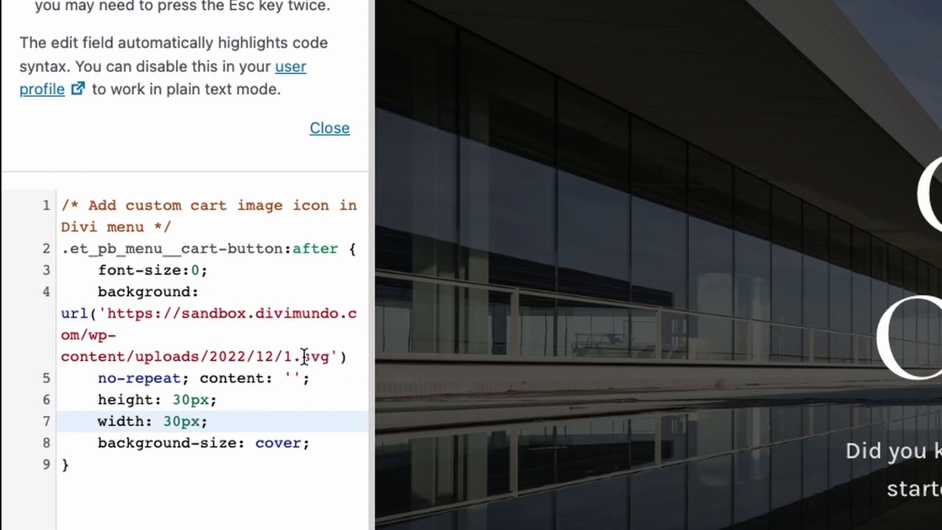
pyautogui.click(181, 399)
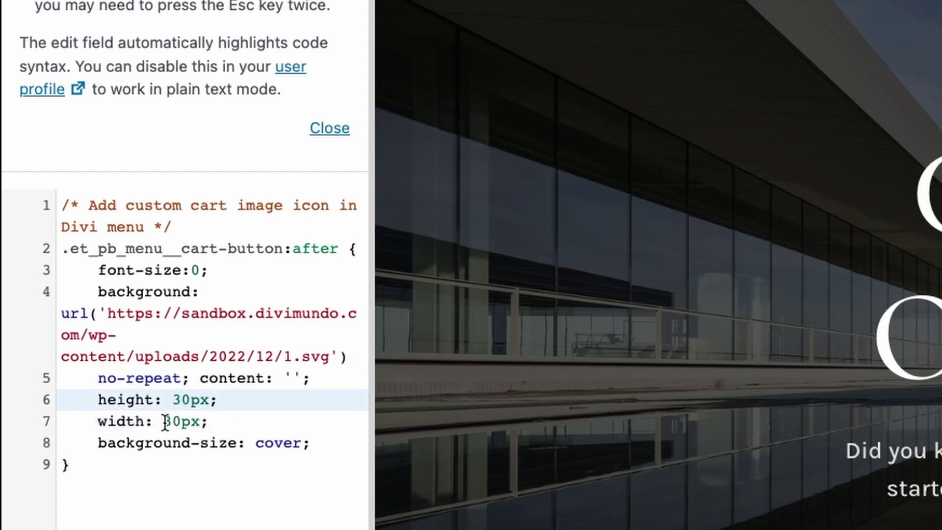
pyautogui.press('BackSpace')
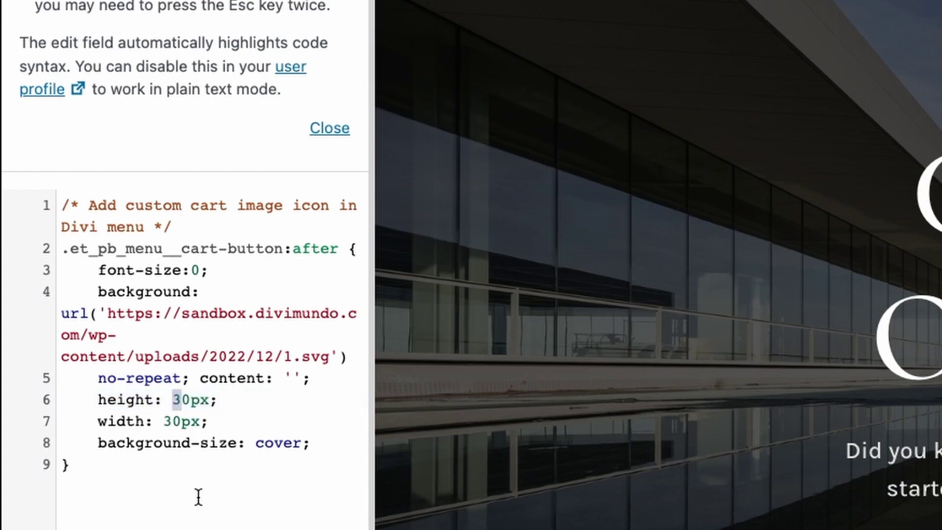
pyautogui.write('5')
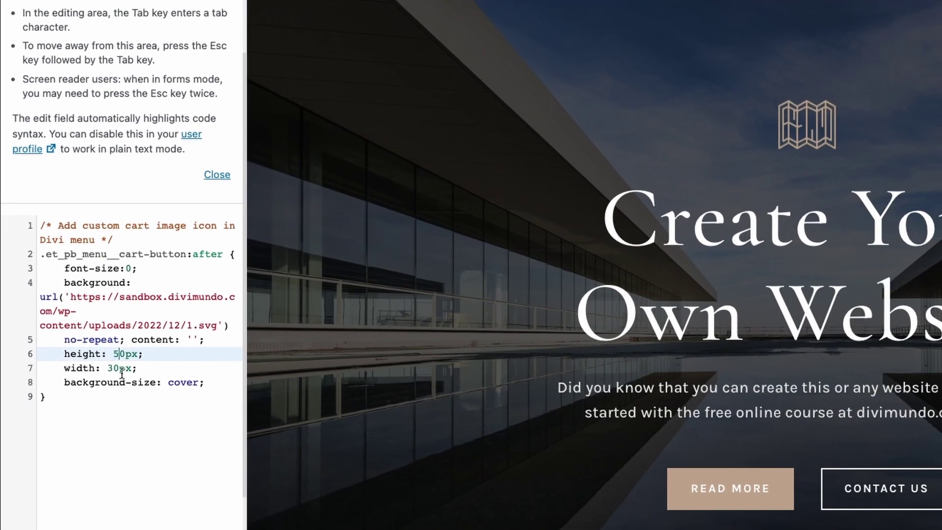
pyautogui.click(146, 396)
pyautogui.press('BackSpace')
pyautogui.write('5')
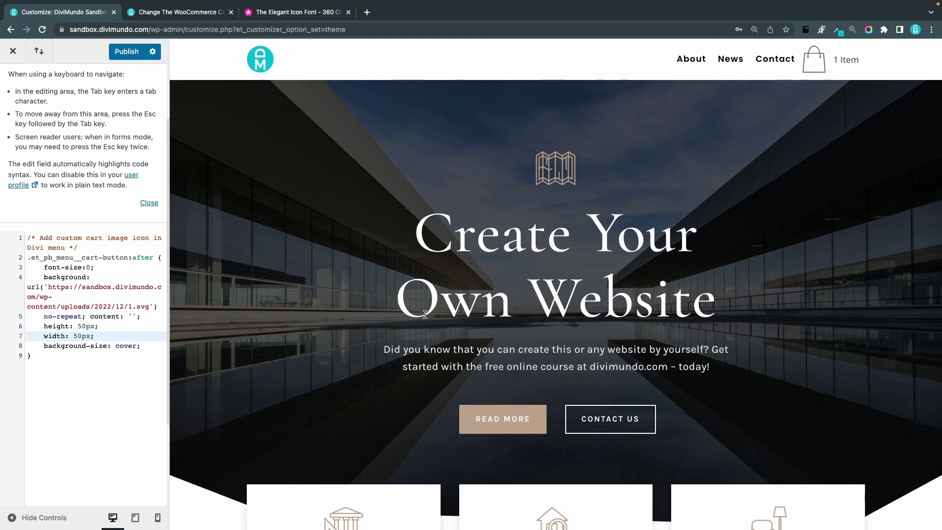
# - Try a width of 30px for the custom cart icon in the CSS rule and restore it to 50px
pyautogui.moveTo(79, 337); pyautogui.dragTo(73, 336)
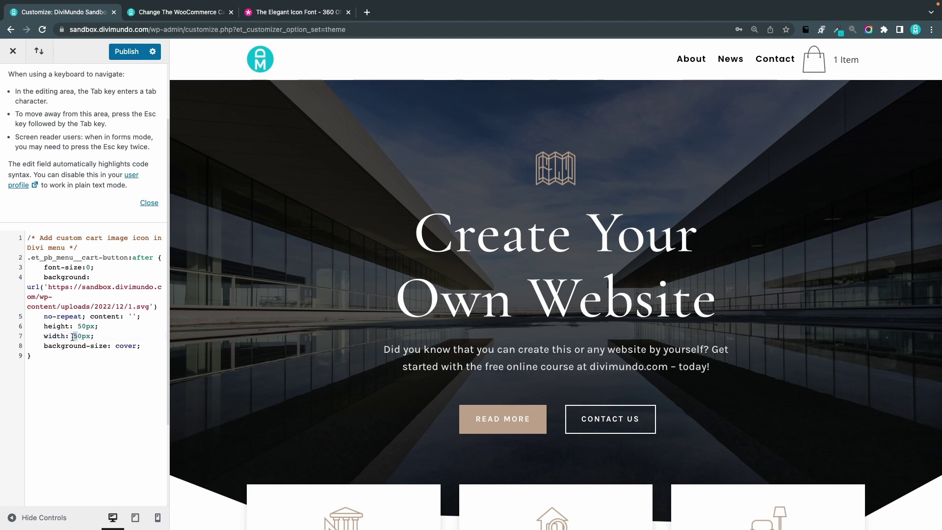
pyautogui.write('3')
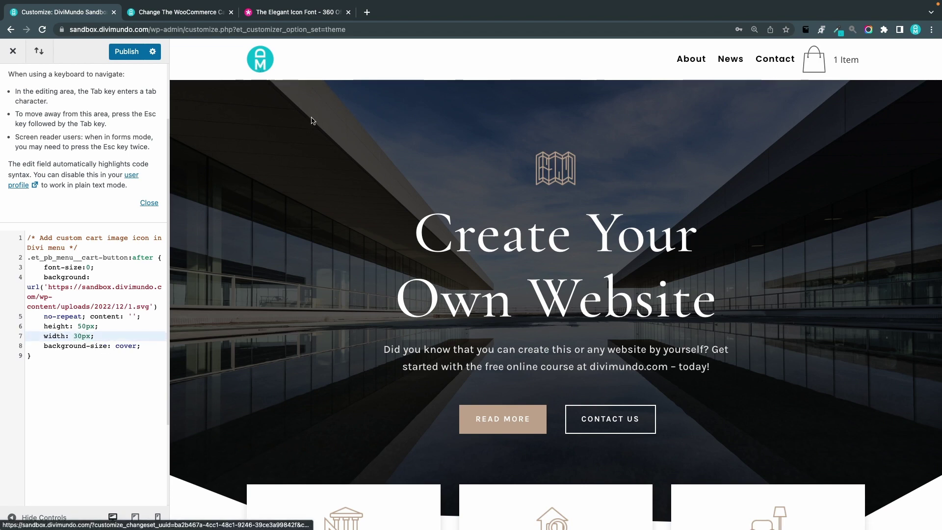
pyautogui.click(269, 77)
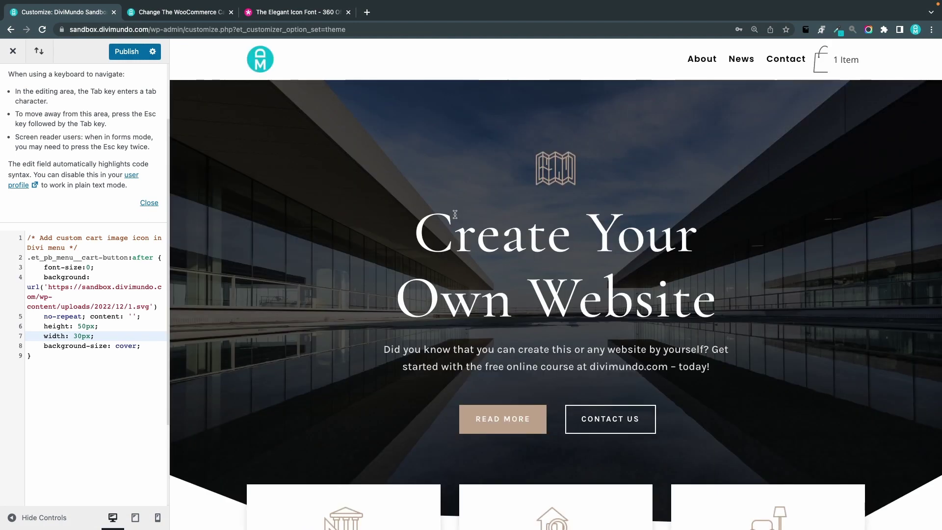
pyautogui.hotkey('shift', 'Left')
pyautogui.write('5')
# - Set both the height and the width of the custom cart icon to 30px in the CSS rule
pyautogui.click(77, 321)
pyautogui.hotkey('shift', 'Right')
pyautogui.write('3')
pyautogui.click(76, 336)
pyautogui.hotkey('shift', 'Right')
pyautogui.write('3')
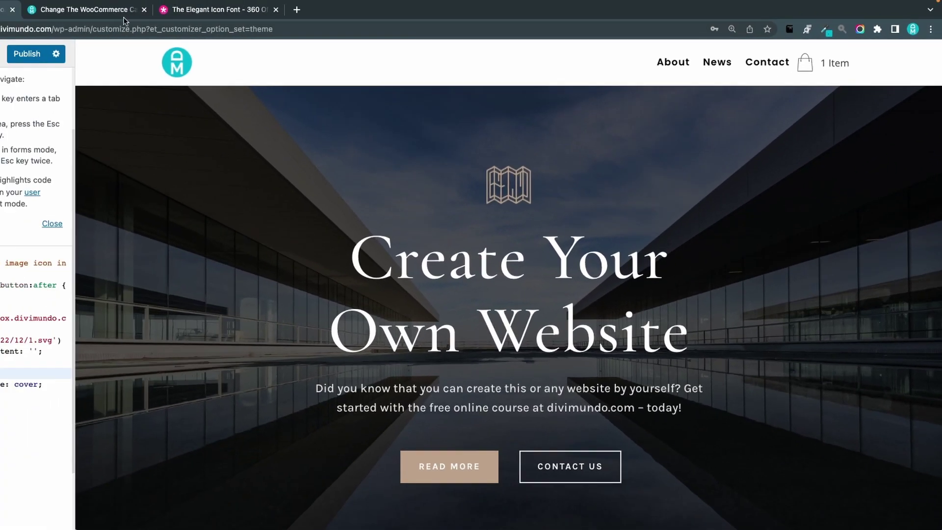
# - Copy the article's CSS snippet for extra space left of the cart icon and paste it below the existing rule in the Additional CSS
pyautogui.hotkey('ctrl', 'Tab')
pyautogui.scroll(-9, 357, 199)
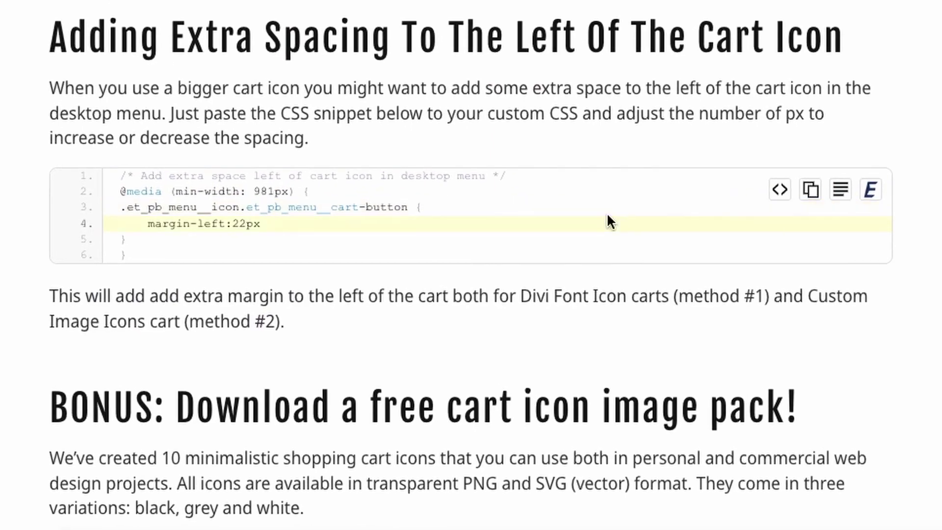
pyautogui.click(69, 18)
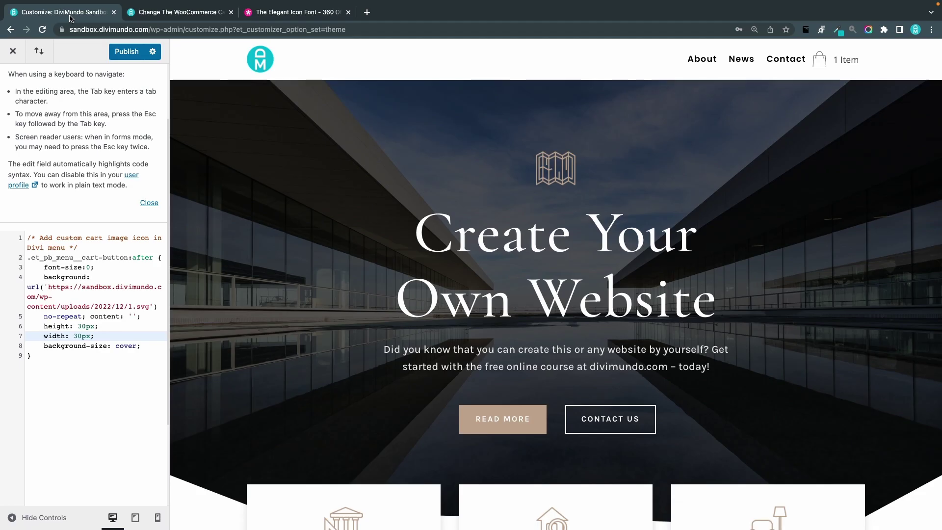
pyautogui.click(82, 396)
pyautogui.press('Return')
pyautogui.press('Return')
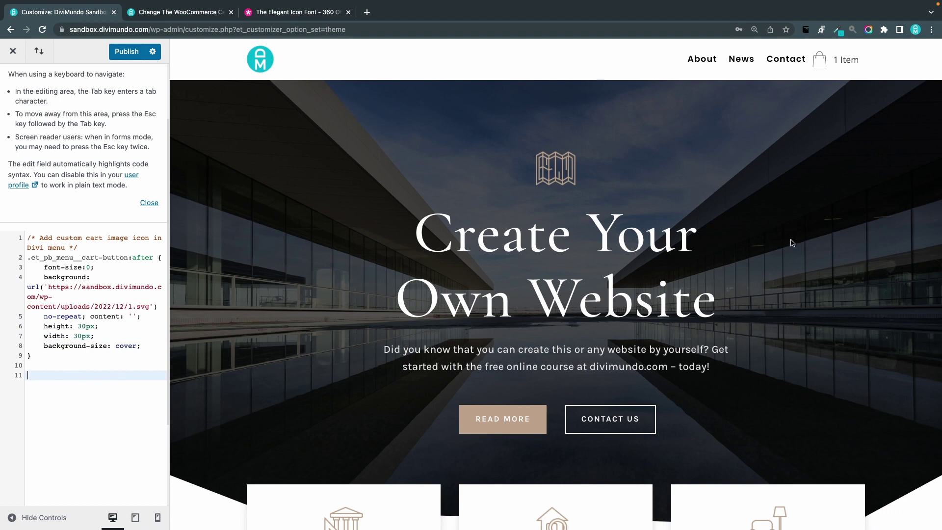
pyautogui.press('super+v')
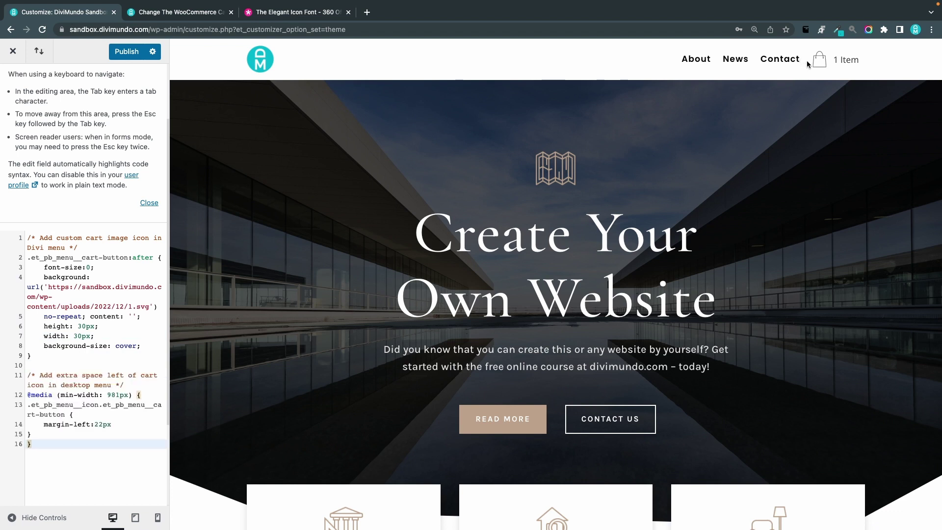
pyautogui.click(96, 424)
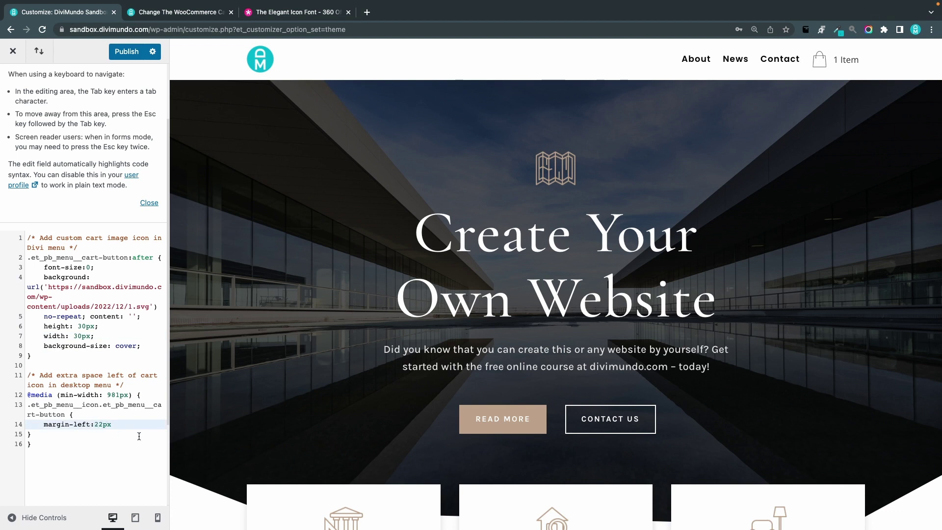
pyautogui.press('Up')
pyautogui.moveTo(27, 395); pyautogui.dragTo(53, 395)
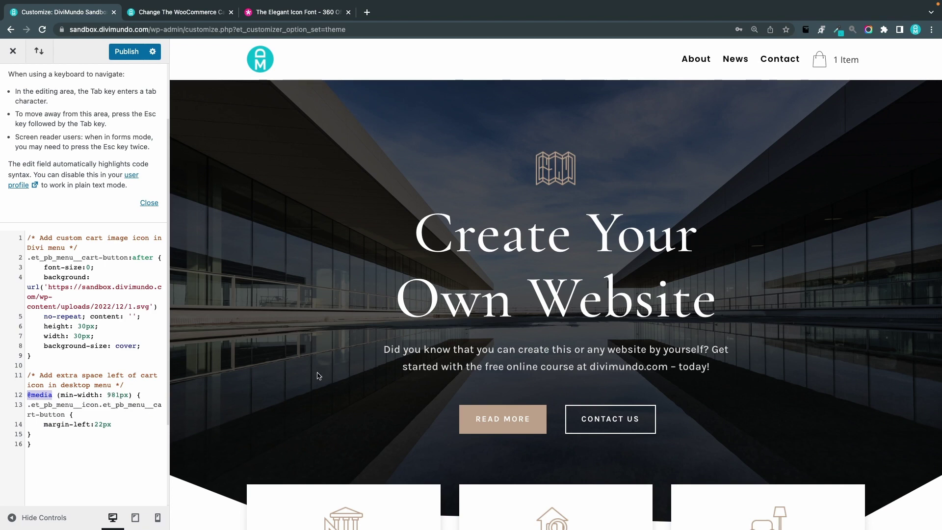
pyautogui.click(157, 518)
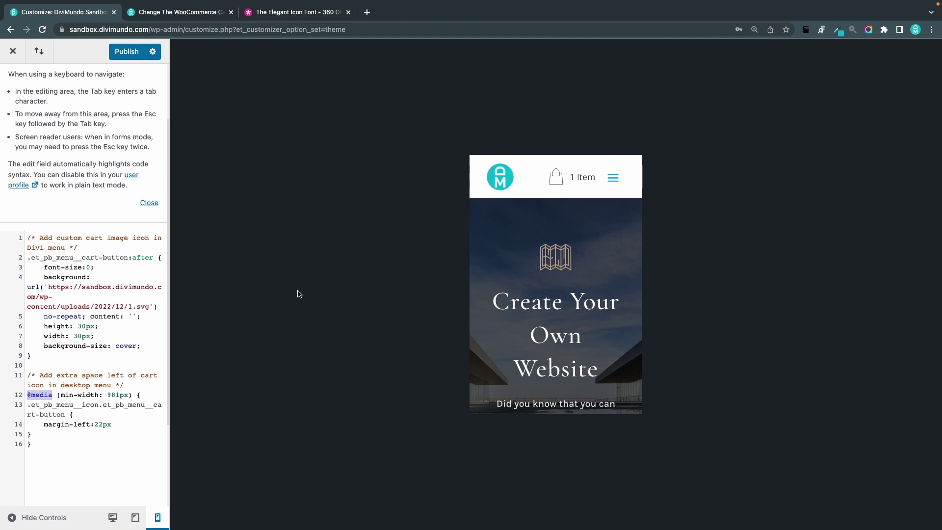
# - Publish the customizer changes and load the live homepage at sandbox.divimundo.com
pyautogui.click(122, 53)
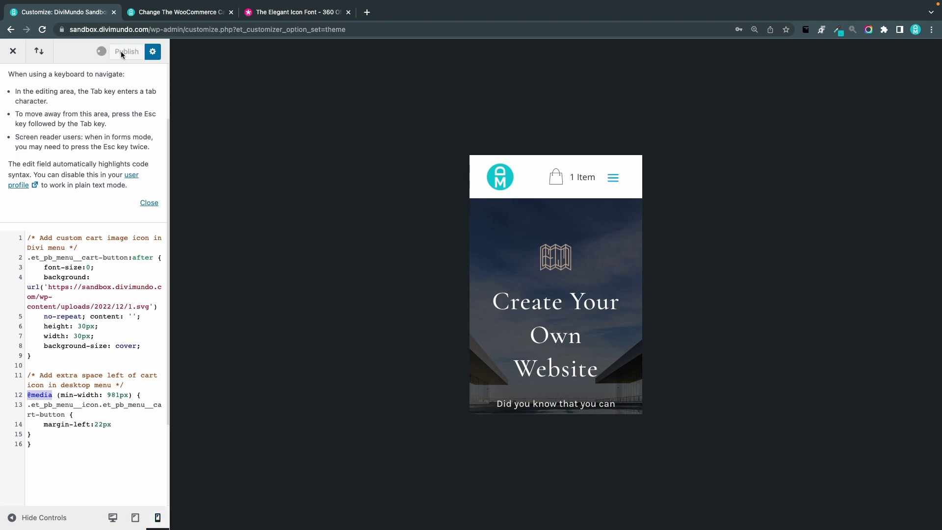
pyautogui.click(152, 30)
pyautogui.moveTo(176, 30); pyautogui.dragTo(639, 69)
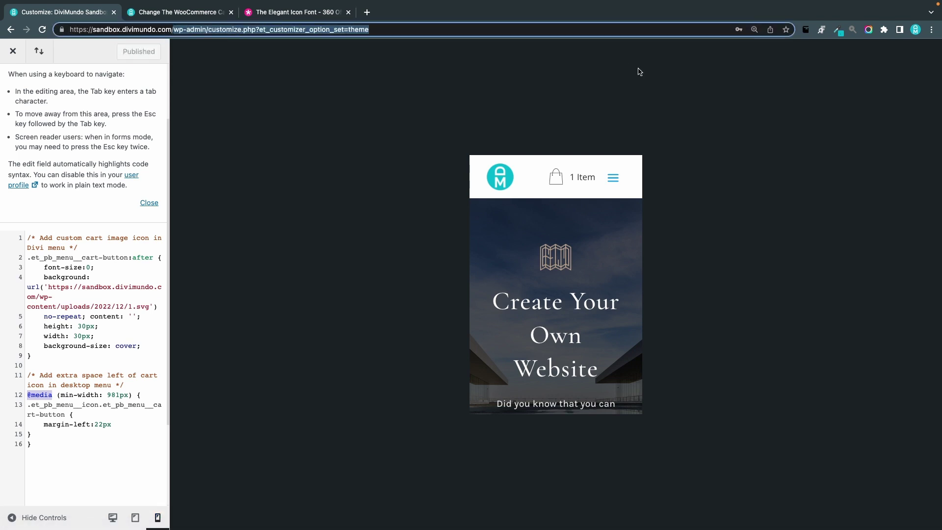
pyautogui.press('BackSpace')
pyautogui.press('Return')
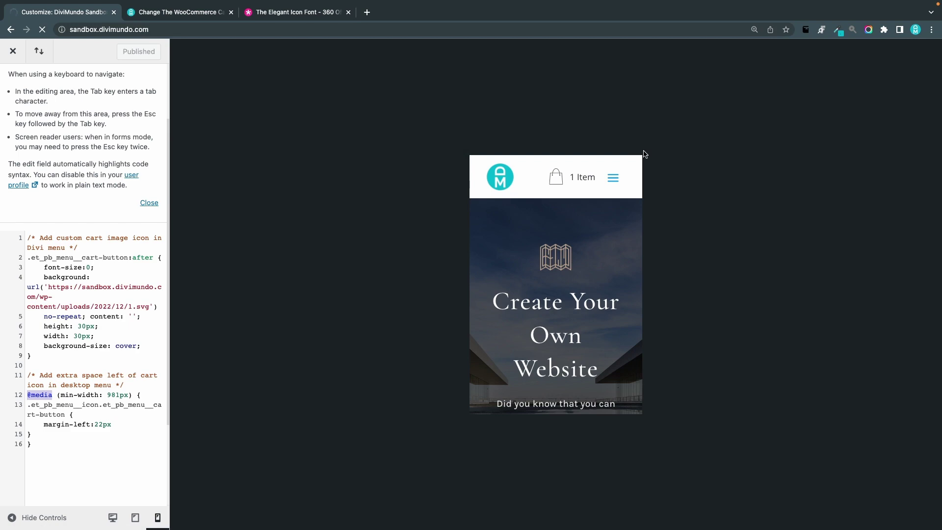